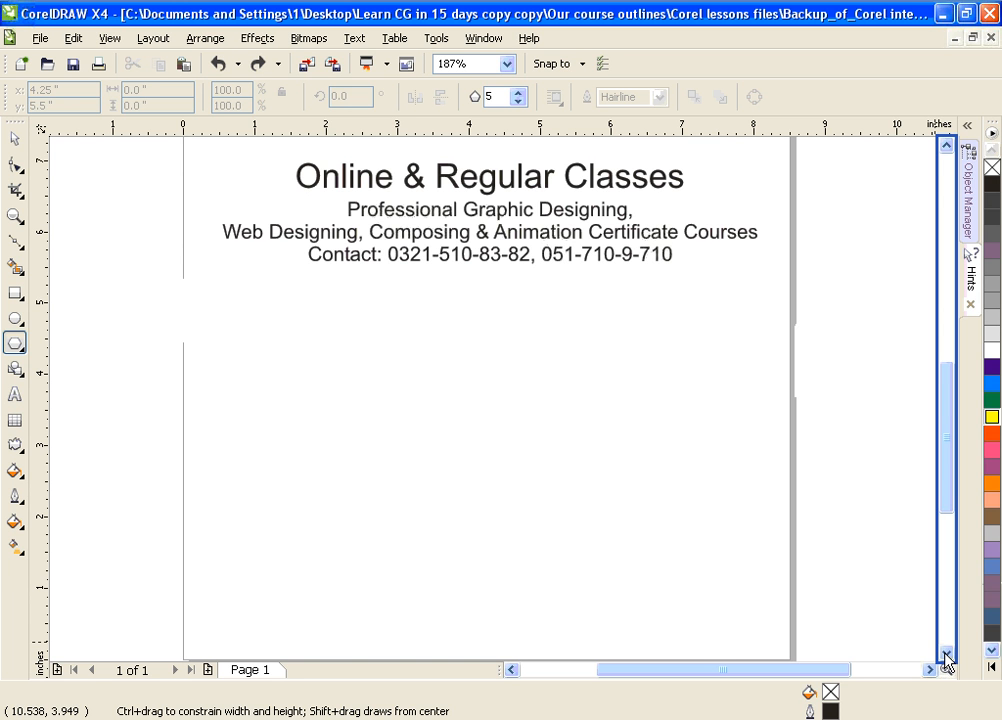
# - Draw a free rectangle about 2.77 by 2.49 inches in the blank area below the contact line, and undo it
pyautogui.click(15, 293)
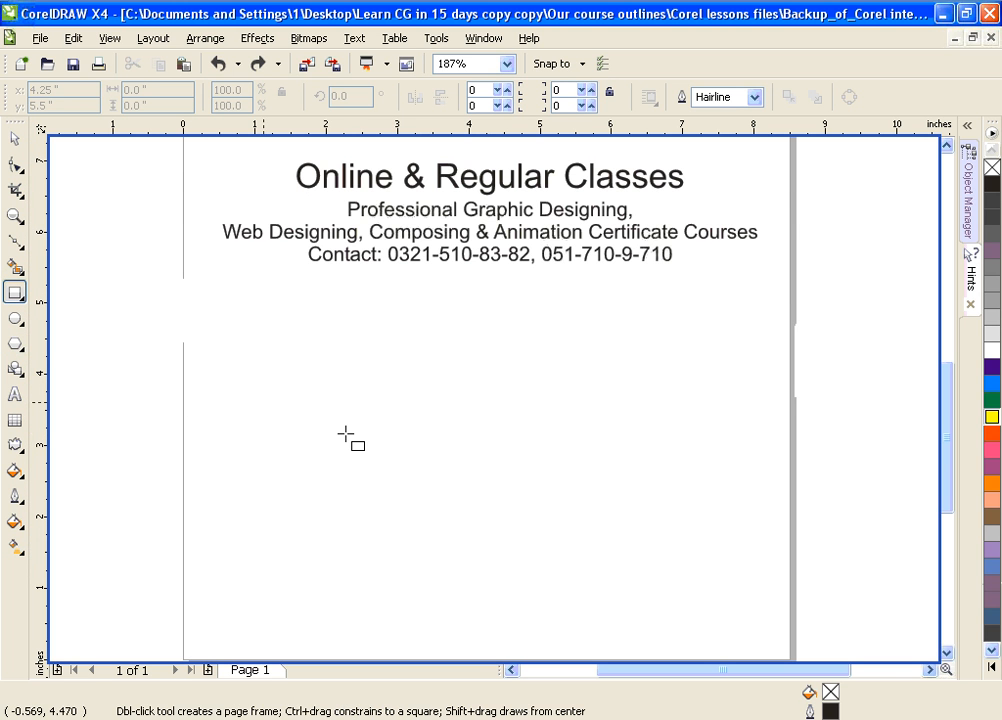
pyautogui.moveTo(318, 351); pyautogui.dragTo(497, 520)
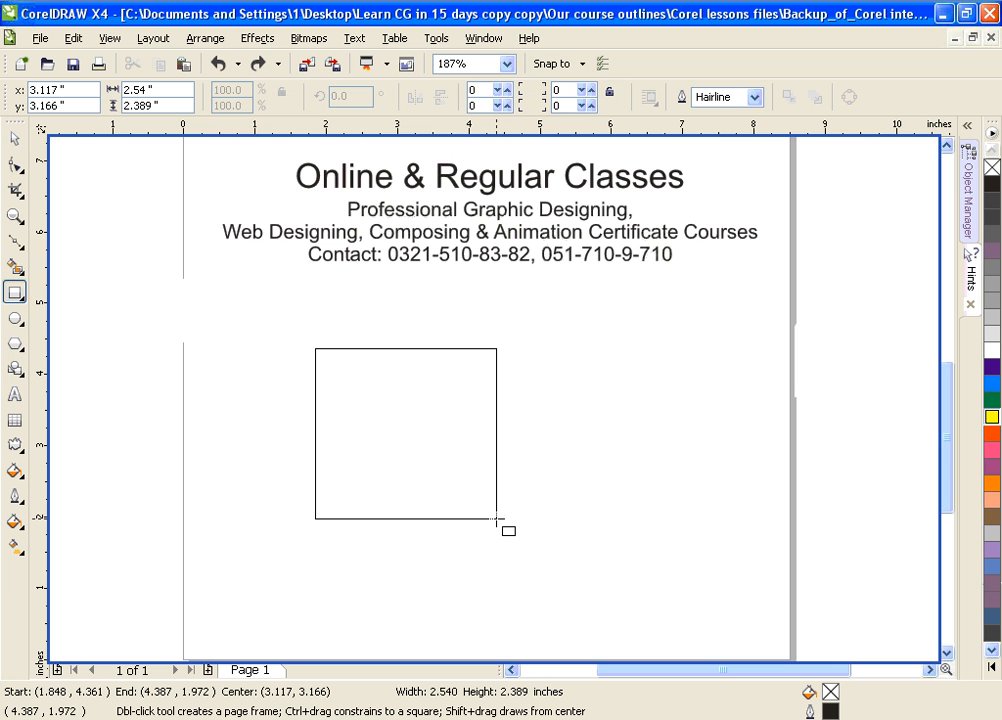
pyautogui.moveTo(497, 520); pyautogui.dragTo(513, 526)
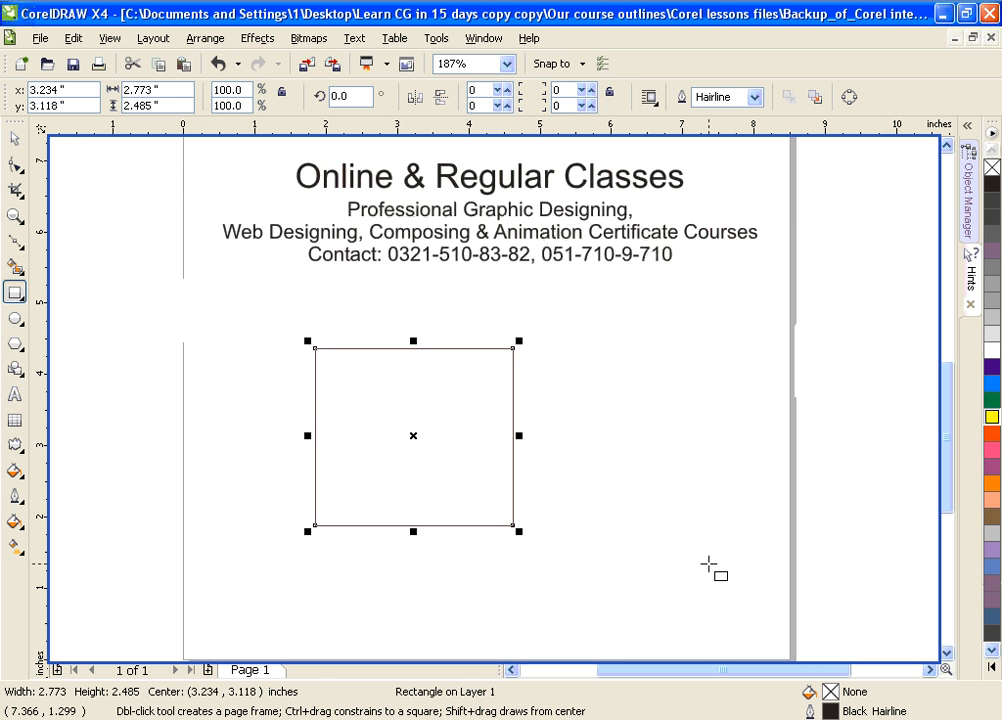
pyautogui.hotkey('ctrl', 'z')
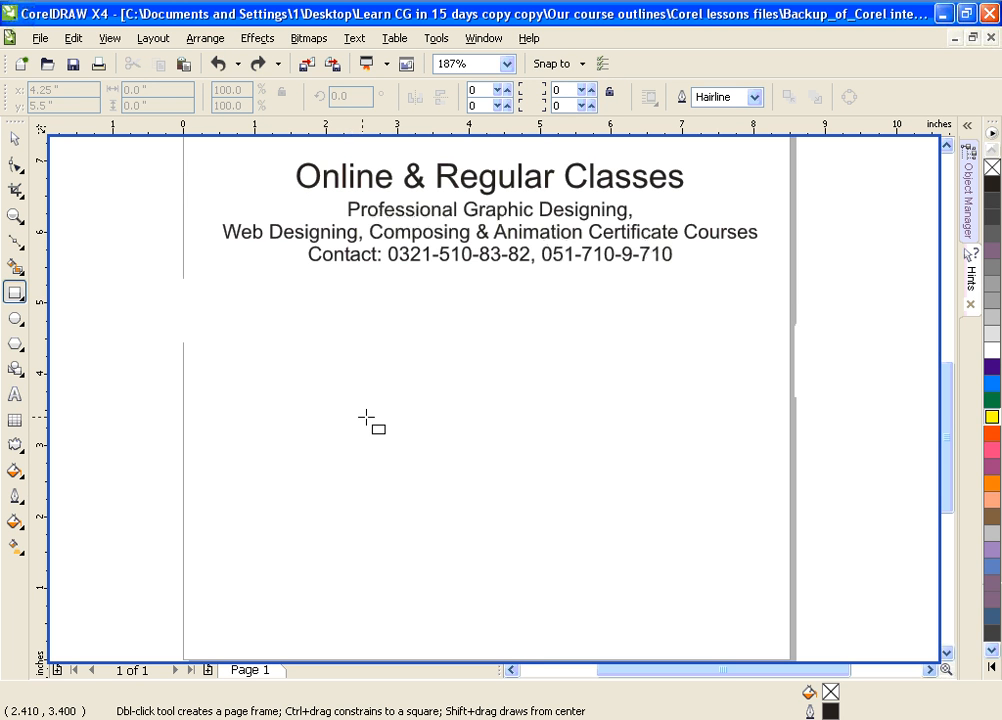
# - Draw a constrained square about 1.02 inches wide in the blank area below the text, and remove it
pyautogui.moveTo(380, 398); pyautogui.dragTo(539, 536)
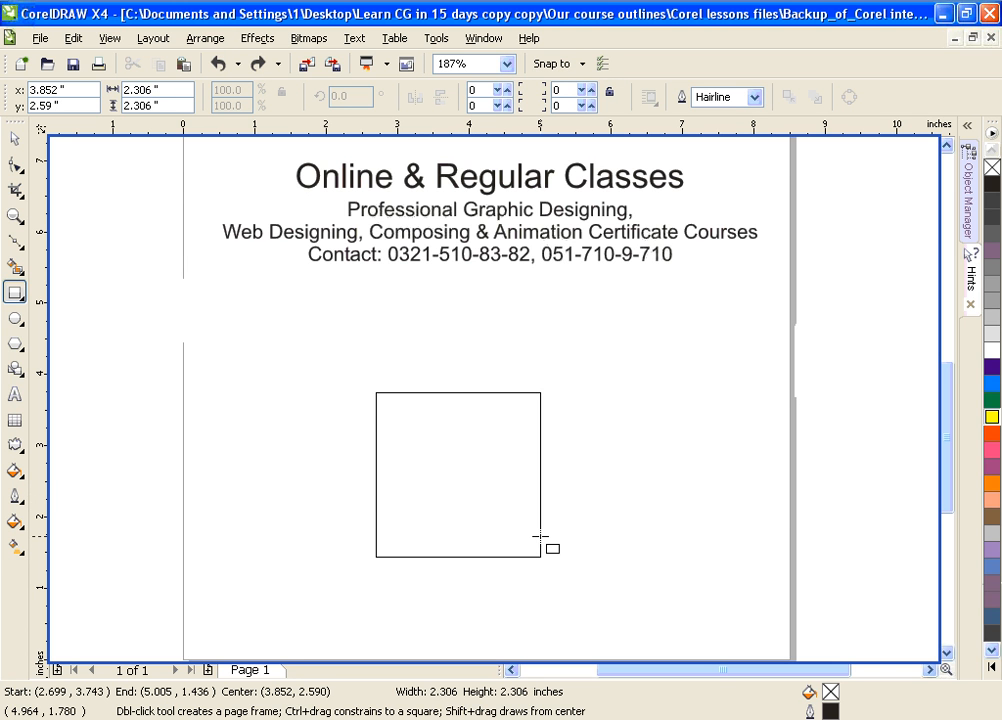
pyautogui.moveTo(539, 536); pyautogui.dragTo(448, 465)
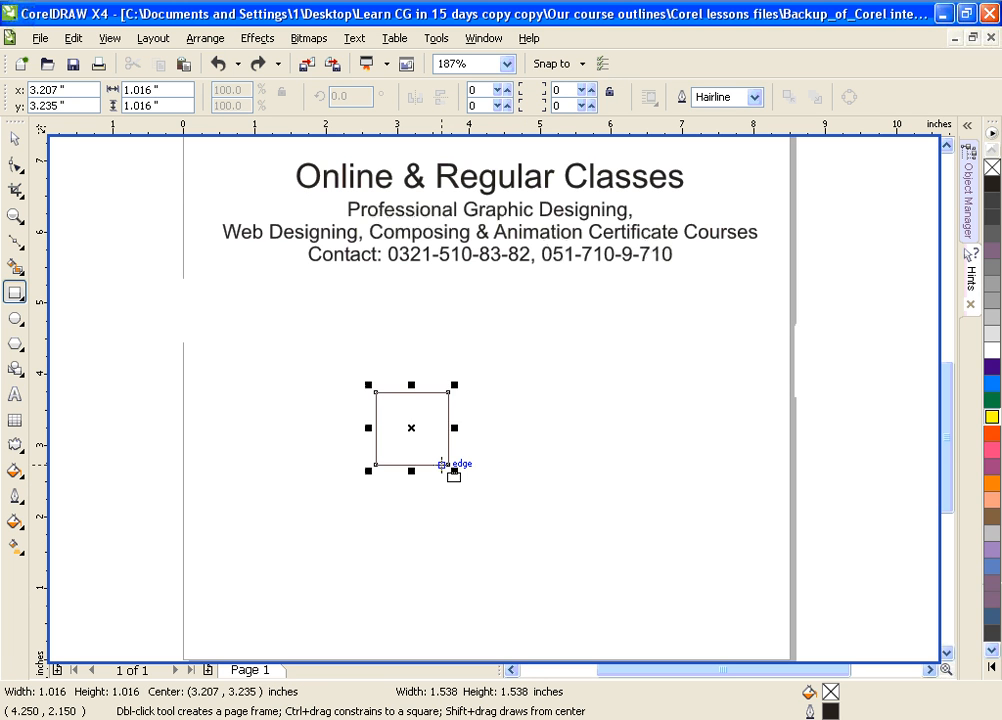
pyautogui.press('Delete')
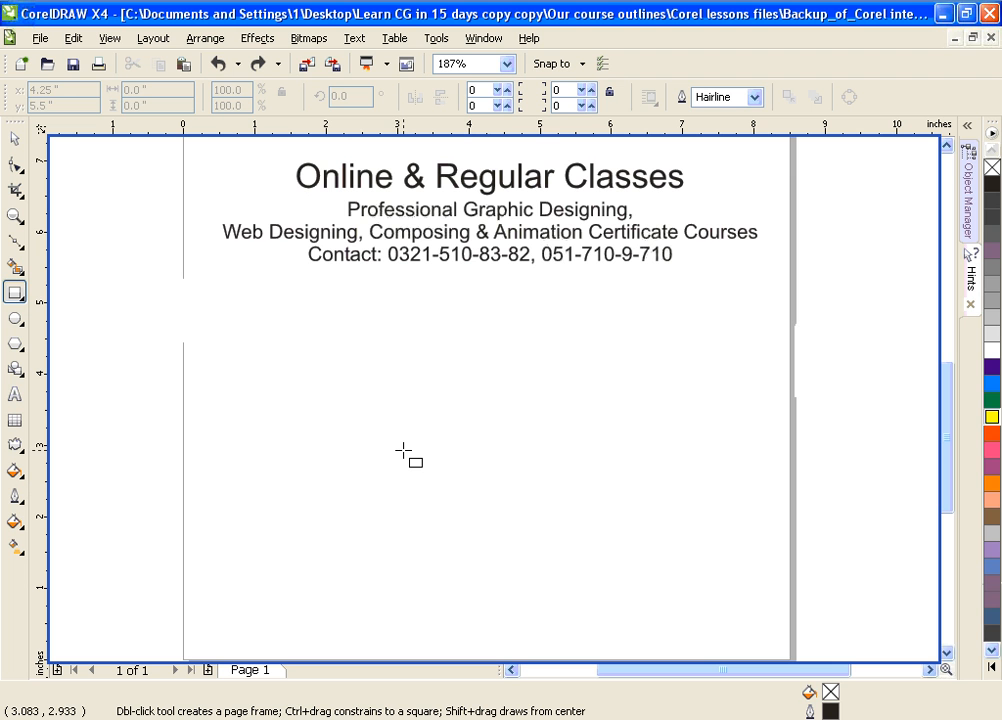
# - Draw a rectangle about 1.26 by 0.66 inches and a circle about 1.46 inches wide, each from its center, removing each one
pyautogui.moveTo(403, 437)
pyautogui.mouseDown()
pyautogui.moveTo(503, 509)
pyautogui.moveTo(420, 441)
pyautogui.moveTo(497, 489)
pyautogui.moveTo(462, 472)
pyautogui.moveTo(483, 488)
pyautogui.moveTo(441, 461)
pyautogui.moveTo(547, 483)
pyautogui.moveTo(450, 459)
pyautogui.moveTo(538, 482)
pyautogui.moveTo(450, 521)
pyautogui.moveTo(403, 481)
pyautogui.moveTo(456, 418)
pyautogui.moveTo(506, 448)
pyautogui.moveTo(473, 540)
pyautogui.moveTo(425, 523)
pyautogui.moveTo(447, 416)
pyautogui.moveTo(485, 451)
pyautogui.moveTo(450, 463)
pyautogui.mouseUp()
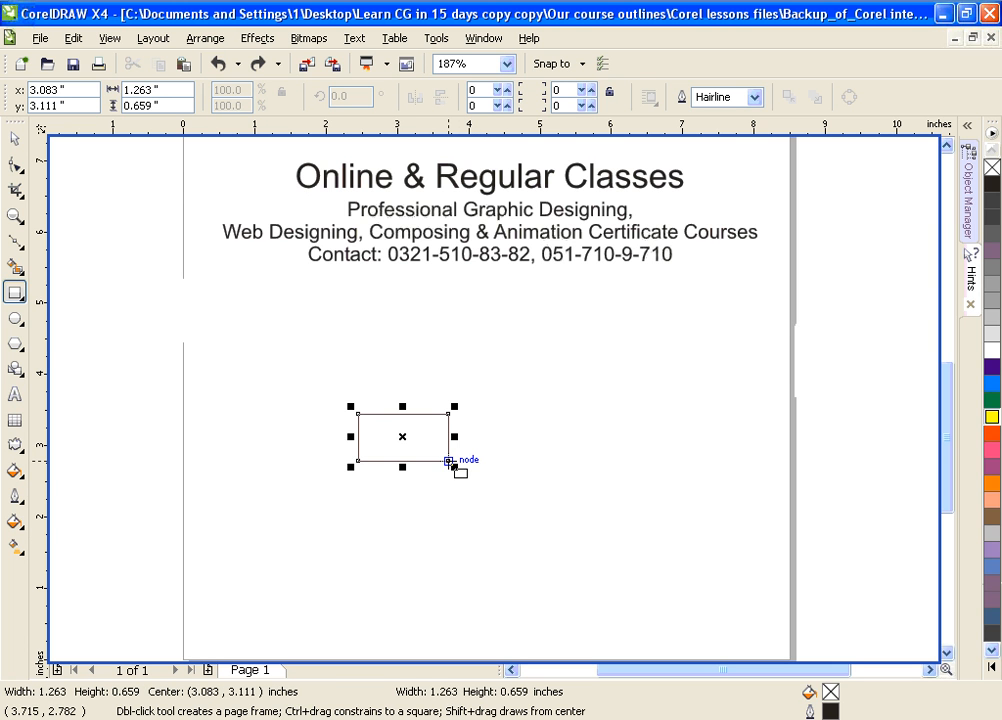
pyautogui.hotkey('ctrl', 'z')
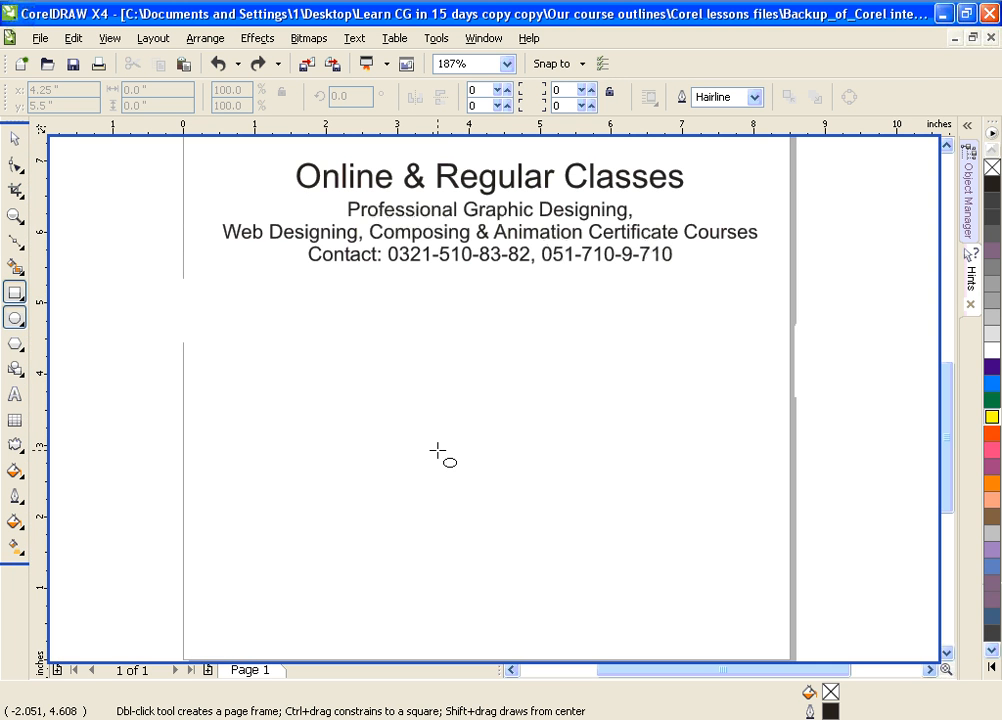
pyautogui.moveTo(451, 440); pyautogui.dragTo(499, 482)
pyautogui.press('Delete')
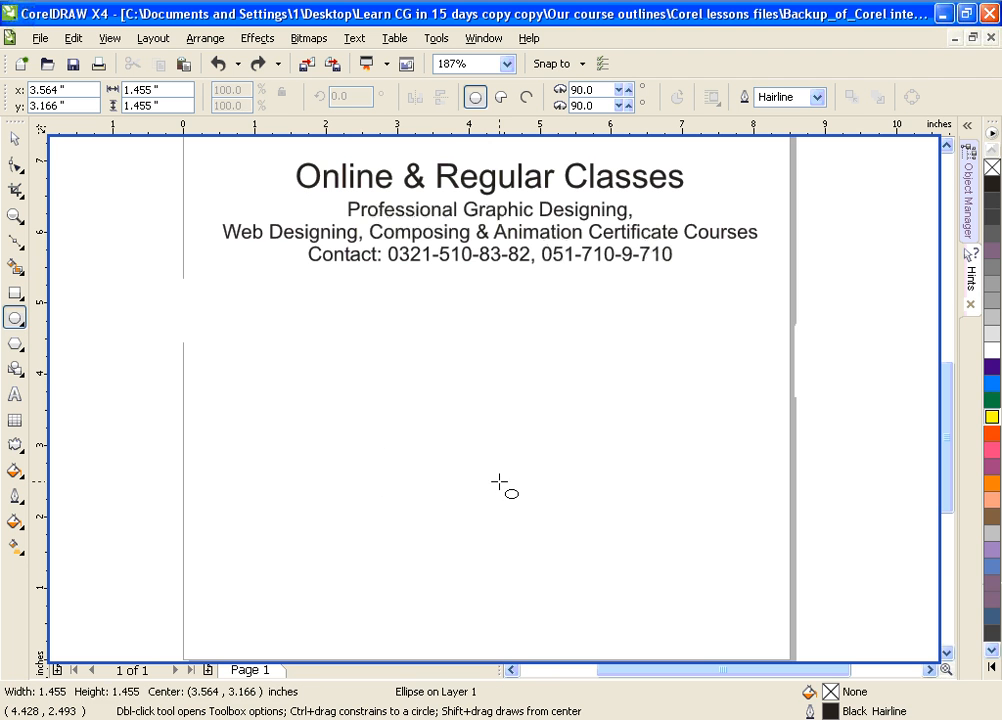
pyautogui.hotkey('ctrl', 'z')
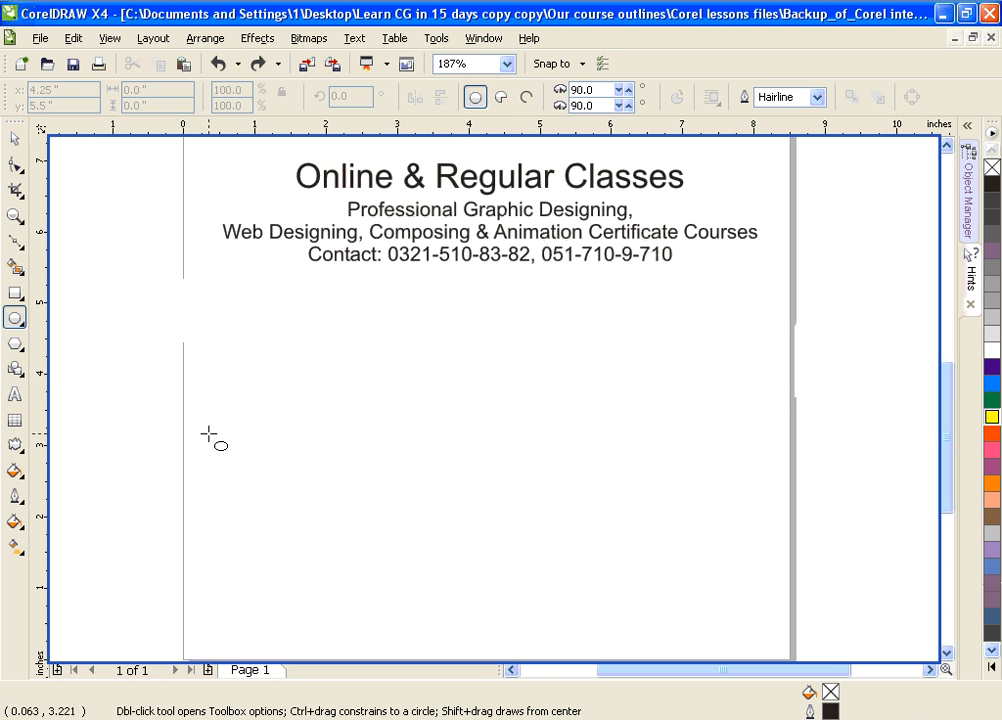
# - Draw a five-sided polygon about 2.1 by 2 inches in the blank area below the text
pyautogui.click(15, 345)
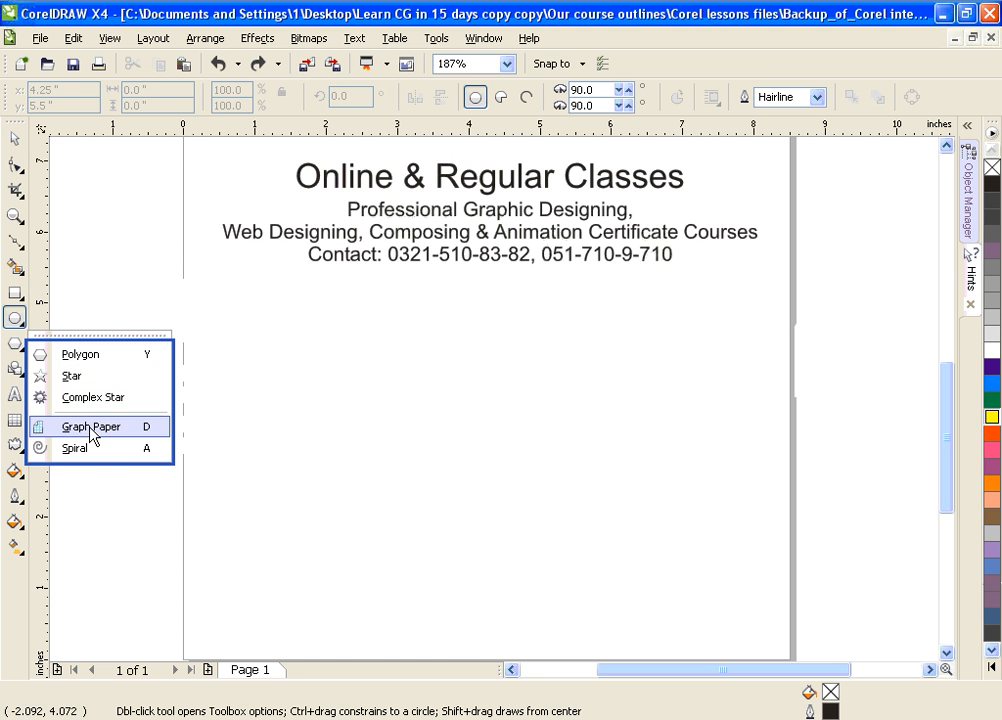
pyautogui.click(87, 358)
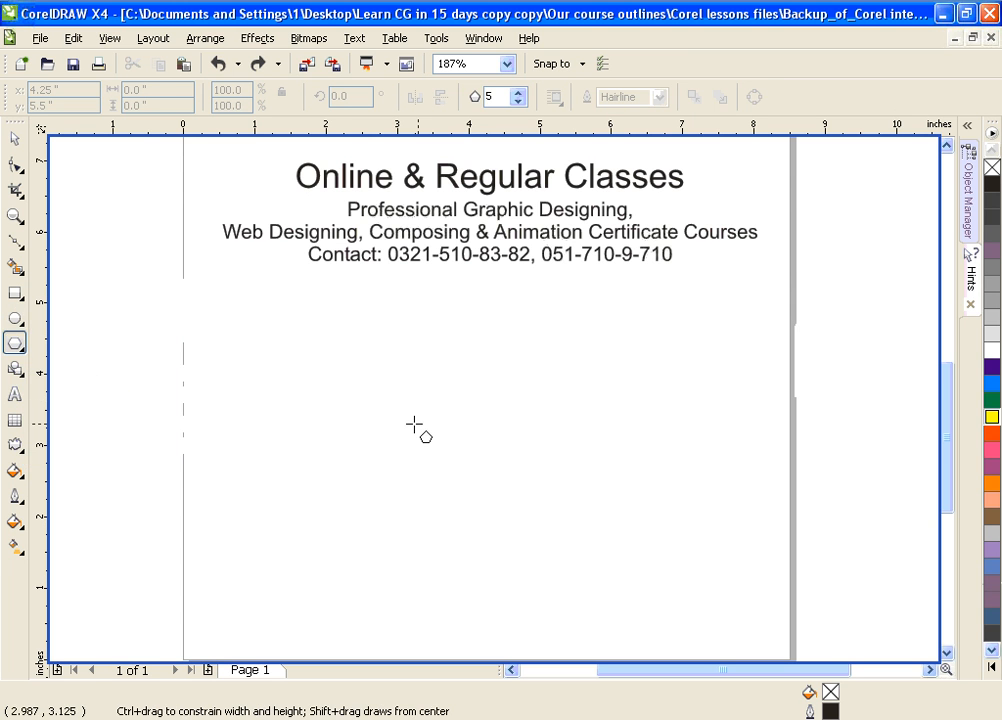
pyautogui.click(490, 100)
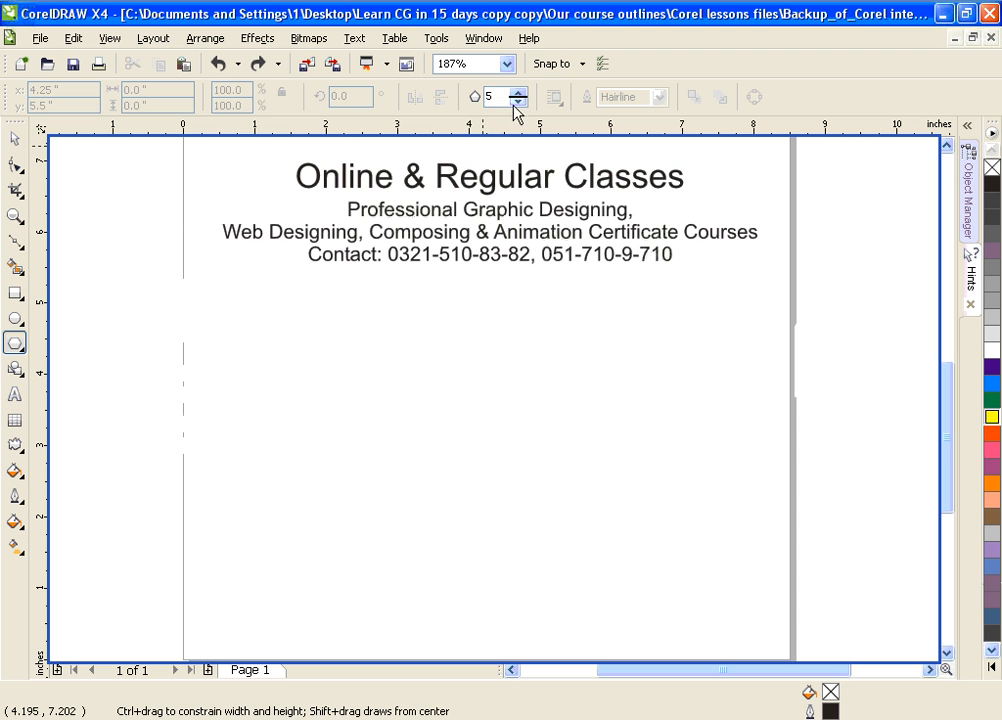
pyautogui.moveTo(370, 424); pyautogui.dragTo(523, 580)
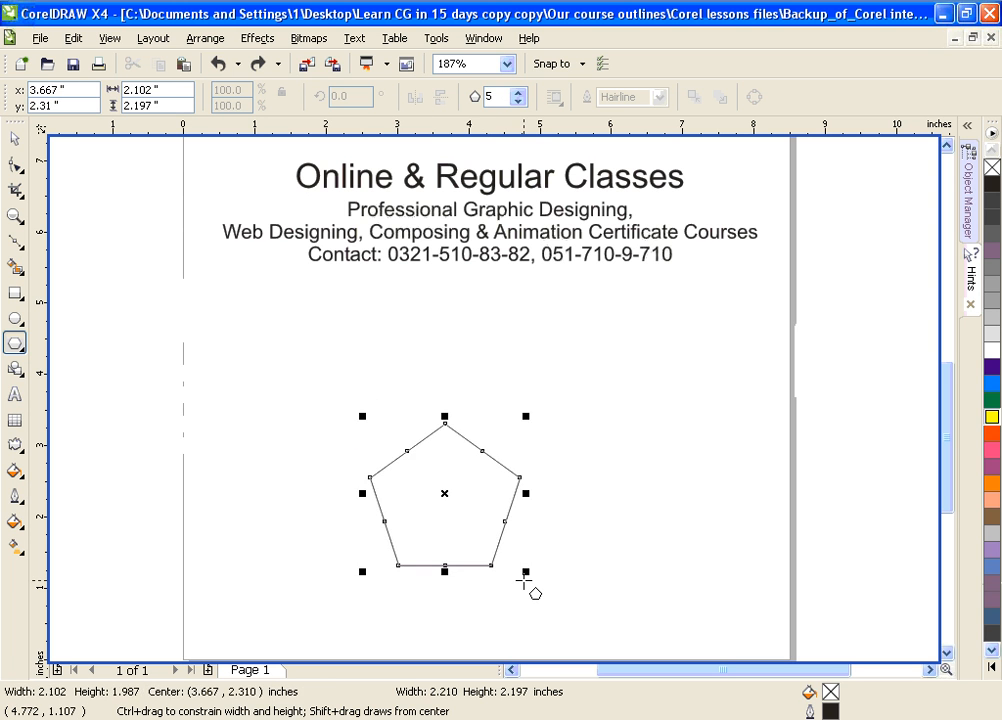
# - Increase the polygon's number of sides to 9
pyautogui.click(518, 93)
pyautogui.click(519, 93)
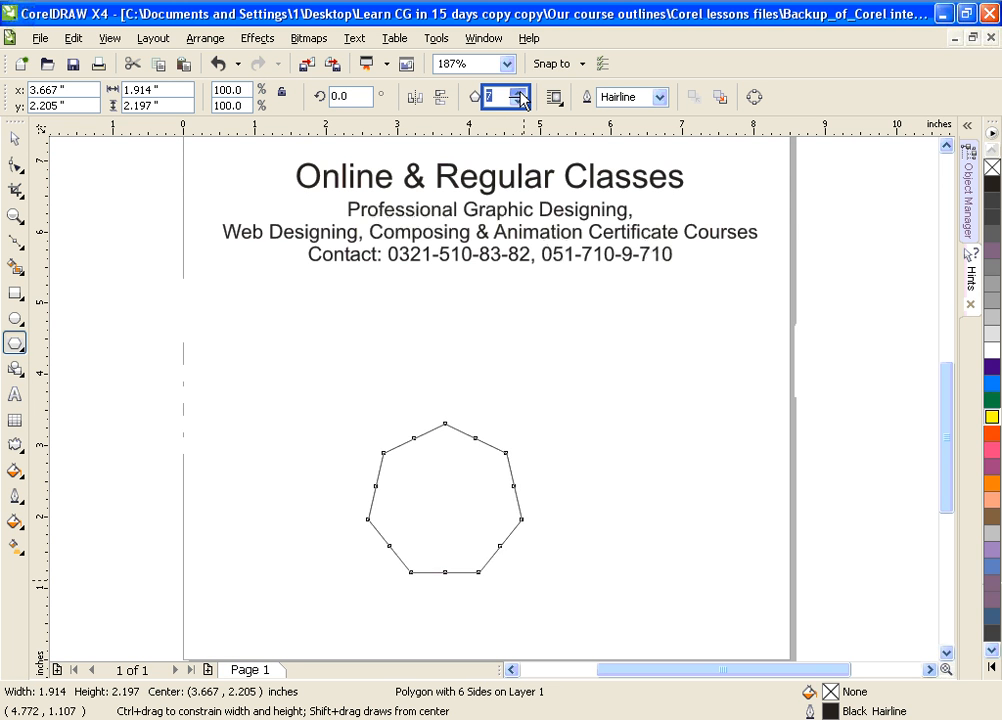
pyautogui.click(519, 93)
pyautogui.click(519, 93)
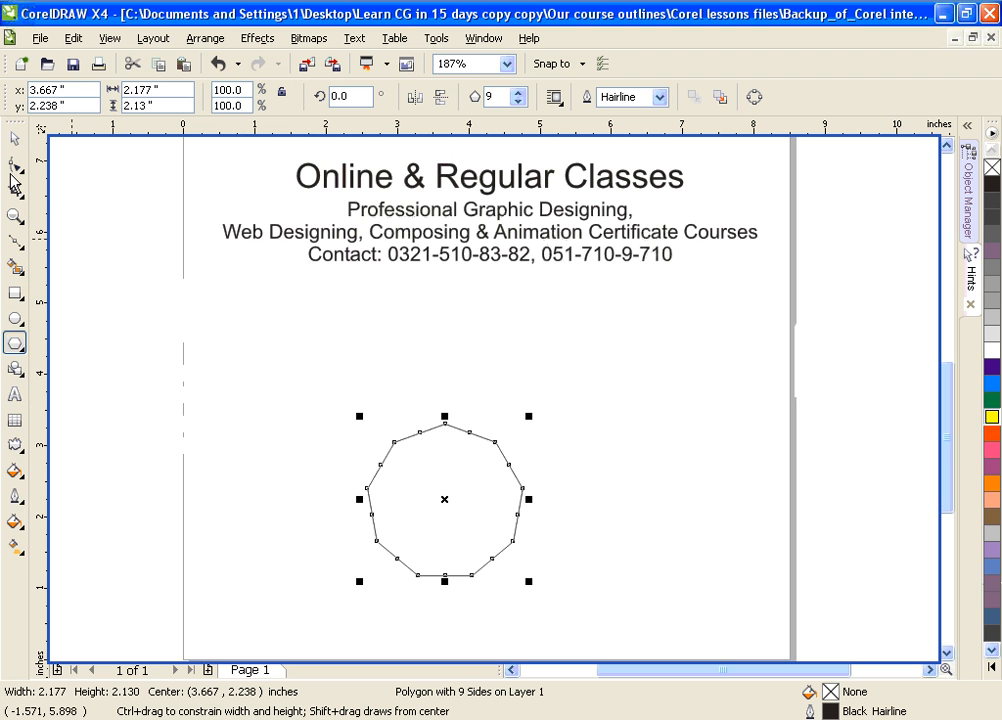
# - Move a side's midpoint node across the polygon to reshape it into a twisted nine-pointed star, and fill it with Cyan
pyautogui.click(14, 165)
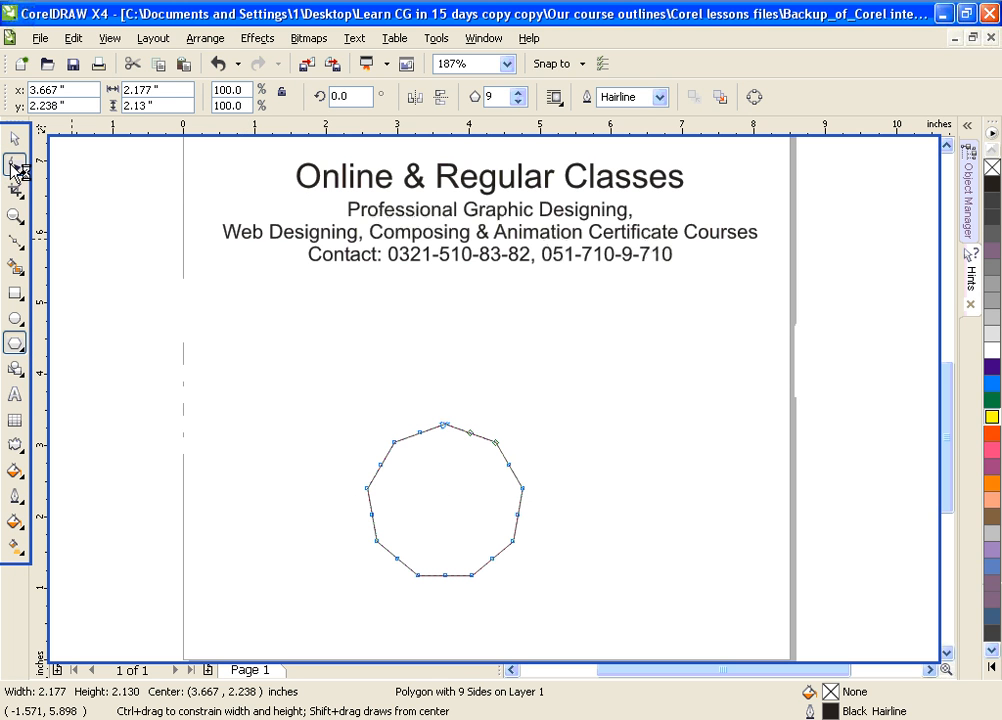
pyautogui.click(419, 432)
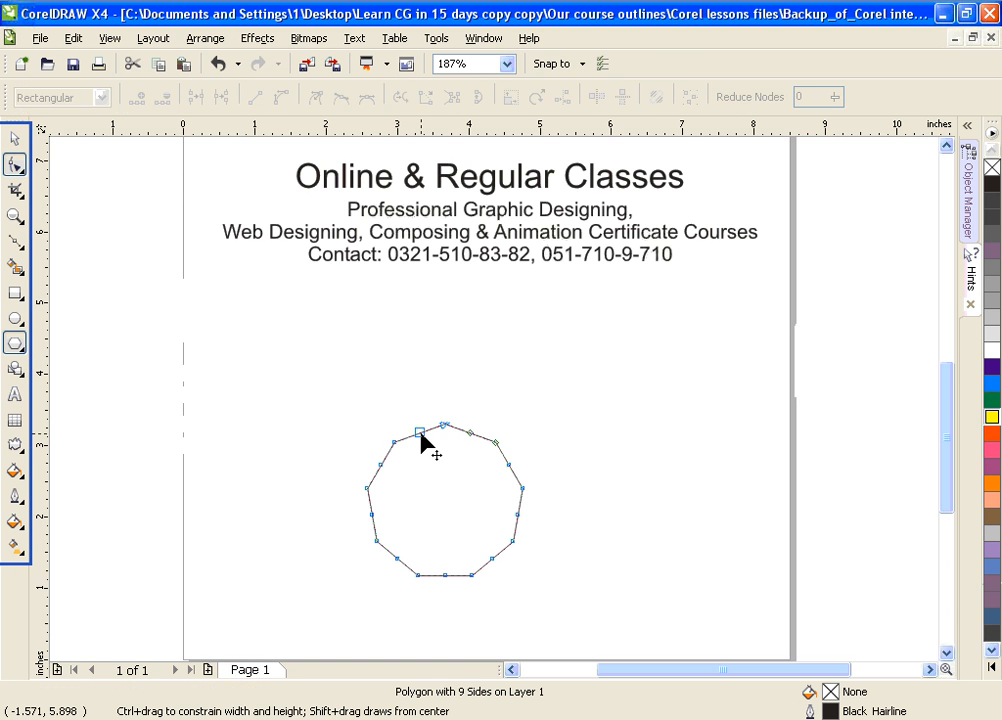
pyautogui.moveTo(470, 432); pyautogui.dragTo(455, 510)
pyautogui.moveTo(455, 512); pyautogui.dragTo(569, 541)
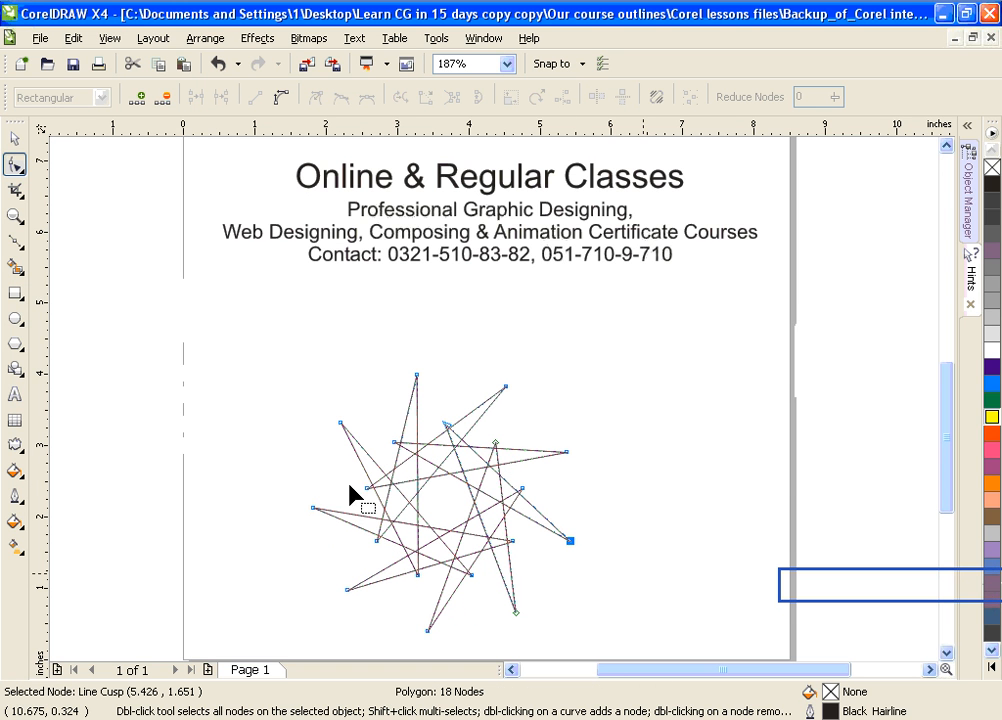
pyautogui.click(992, 383)
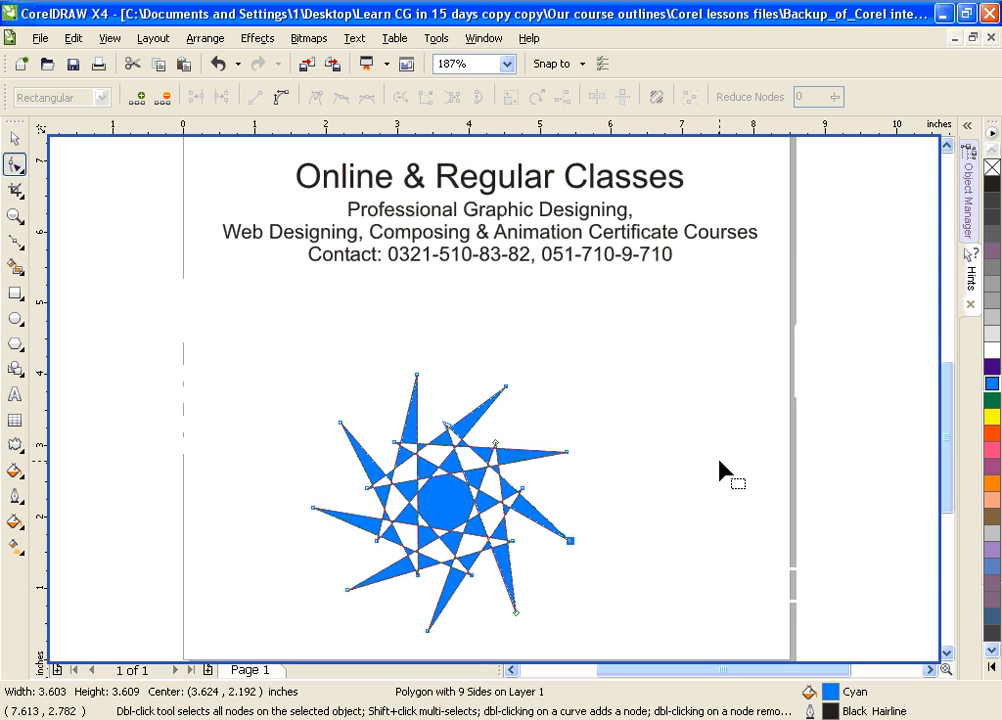
# - Undo the star's fill, the node reshaping and the last side-count increase, and delete the polygon
pyautogui.hotkey('ctrl', 'z')
pyautogui.hotkey('ctrl', 'z')
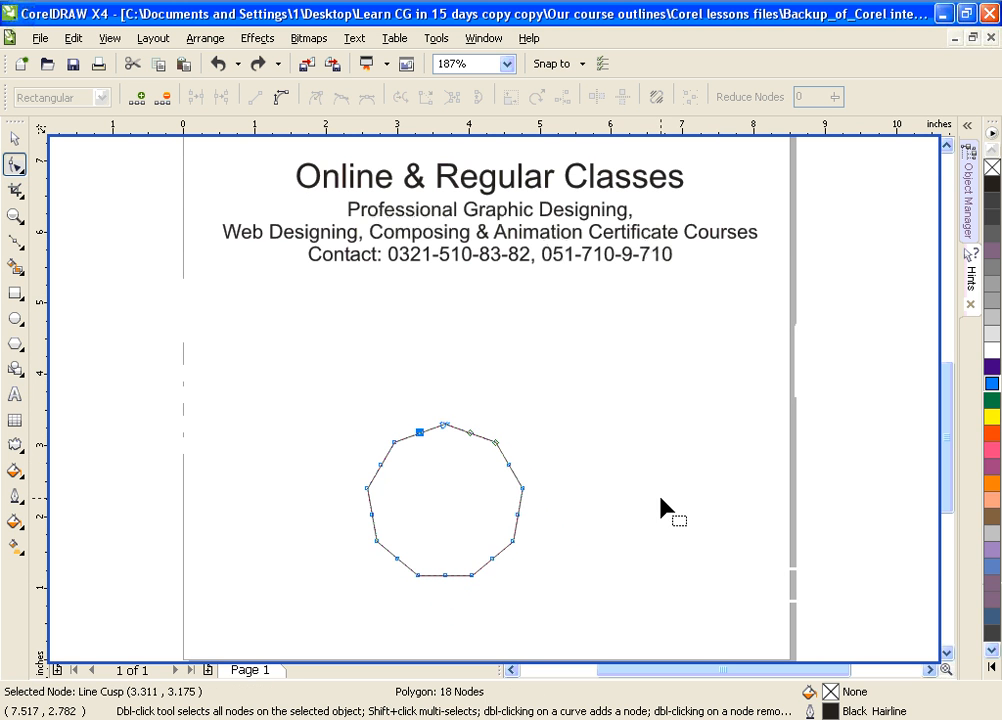
pyautogui.hotkey('ctrl', 'z')
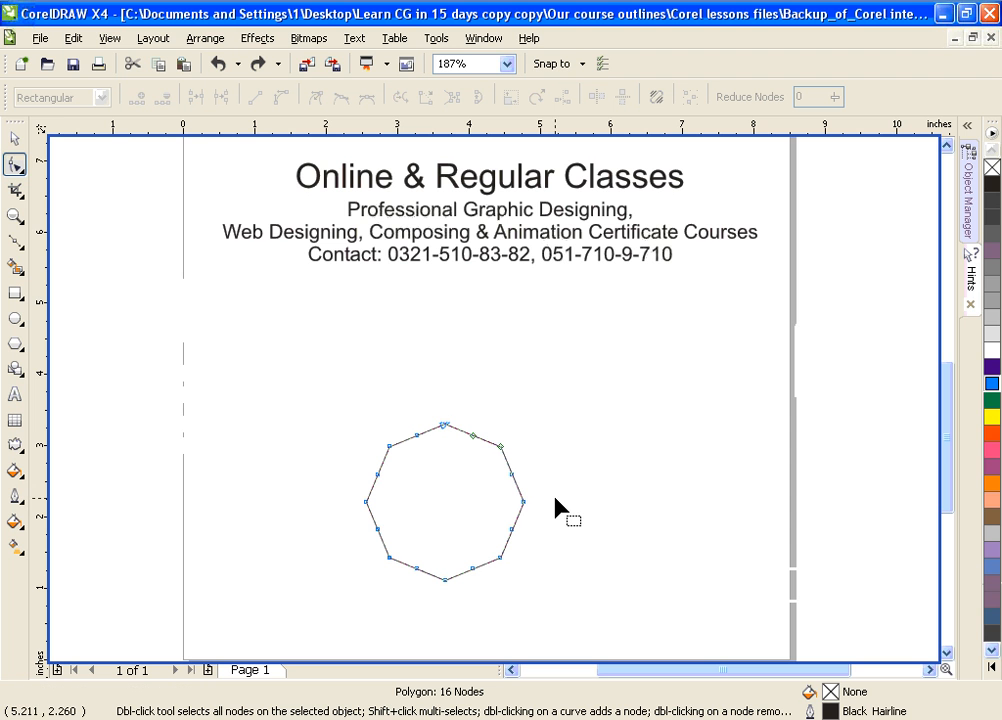
pyautogui.click(14, 138)
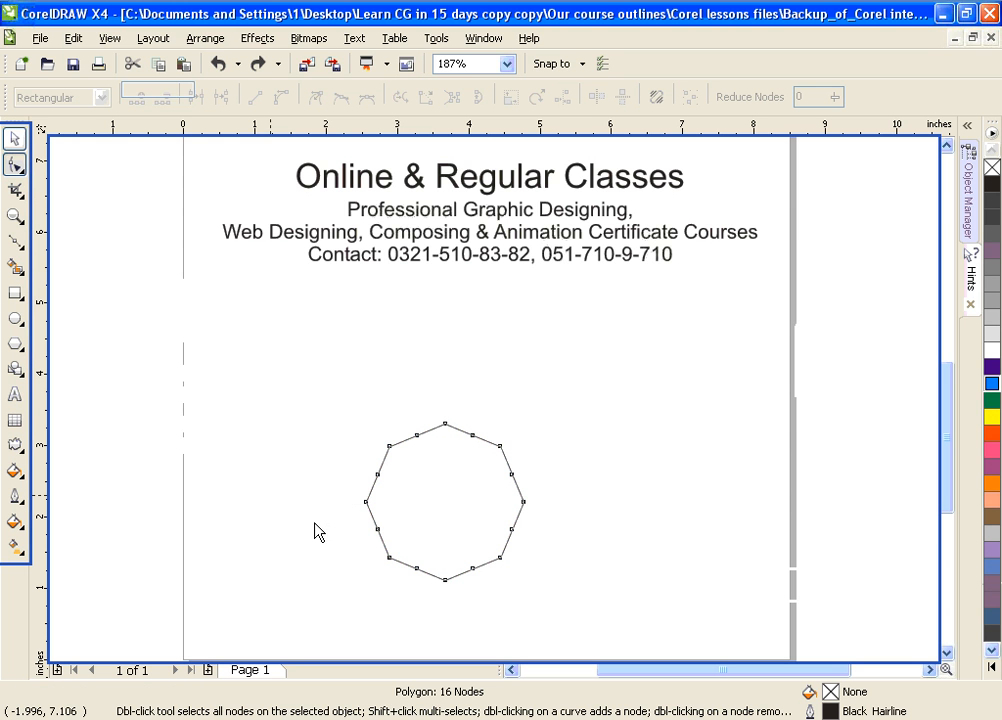
pyautogui.press('Delete')
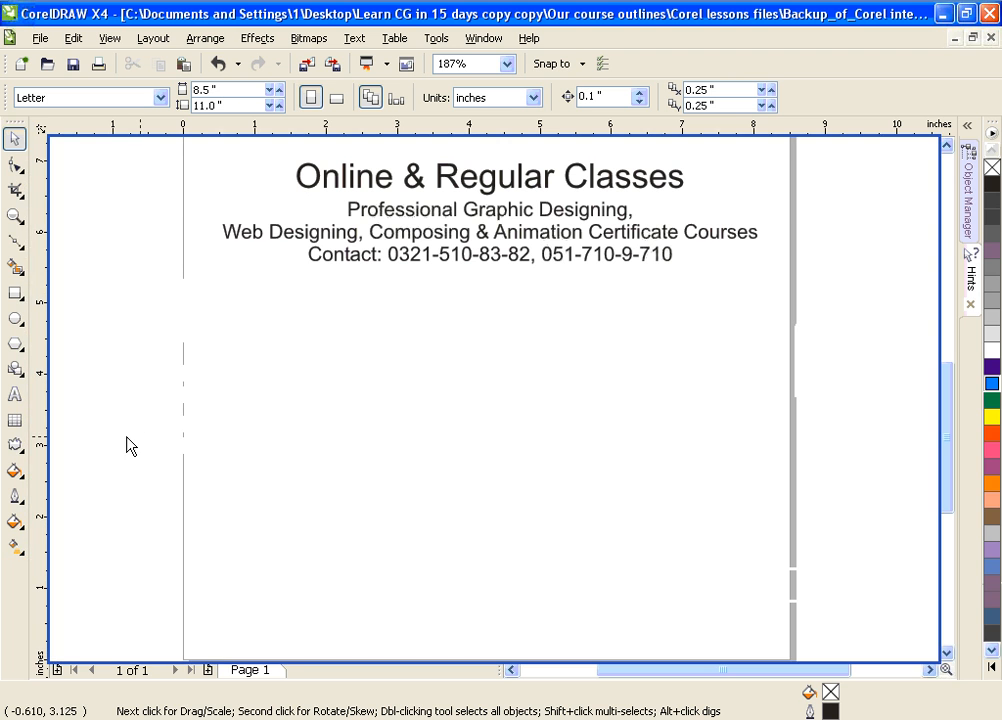
# - Start a Bezier curve with an upward-arching segment from about (1.4, 4.0) to (6.1, 4.1) inches below the text
pyautogui.click(15, 242)
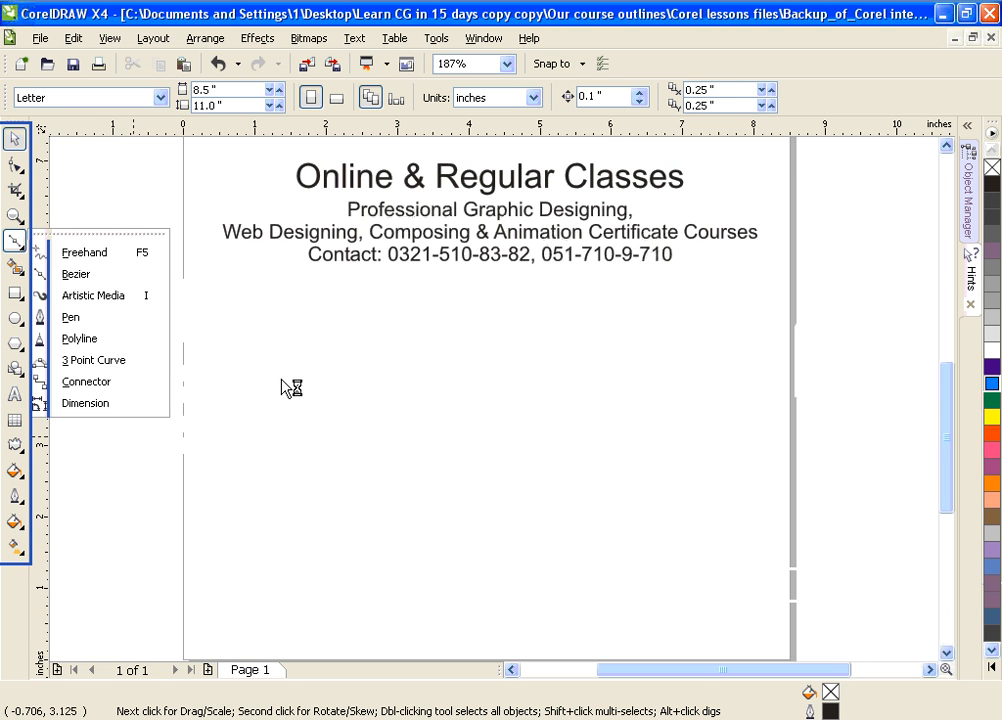
pyautogui.moveTo(280, 371); pyautogui.dragTo(369, 386)
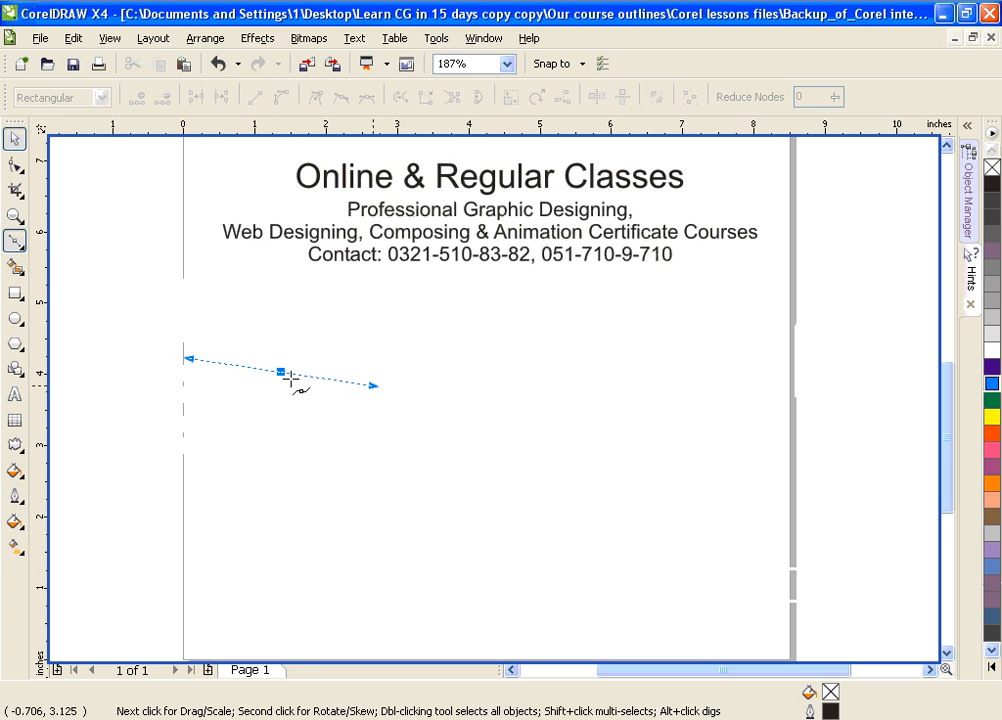
pyautogui.click(279, 371)
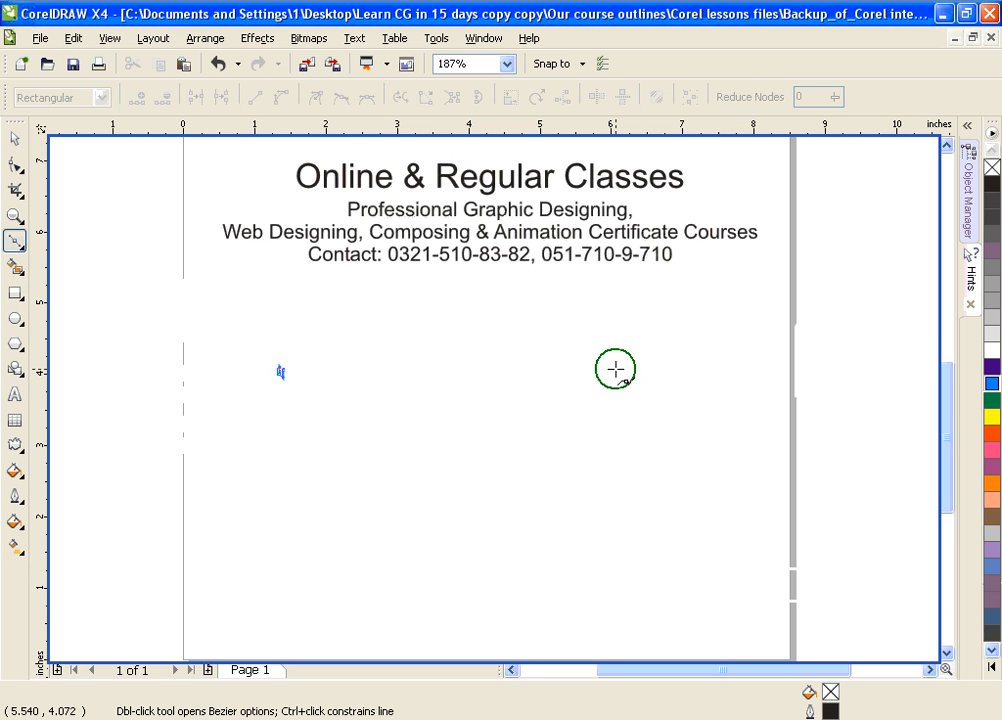
pyautogui.click(616, 369)
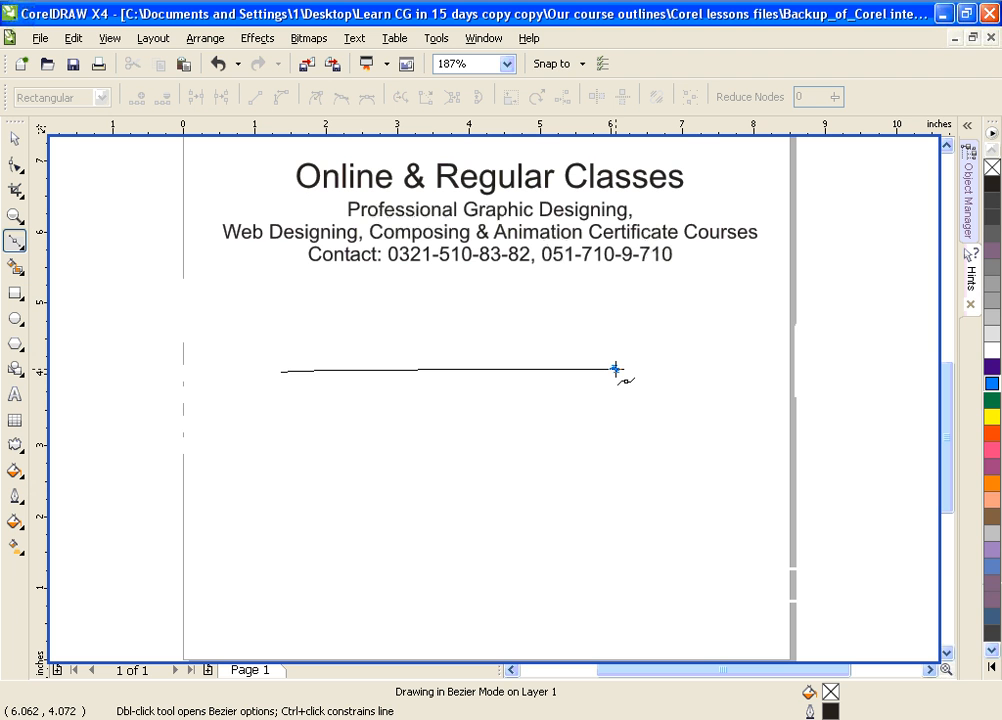
pyautogui.moveTo(616, 369); pyautogui.dragTo(739, 488)
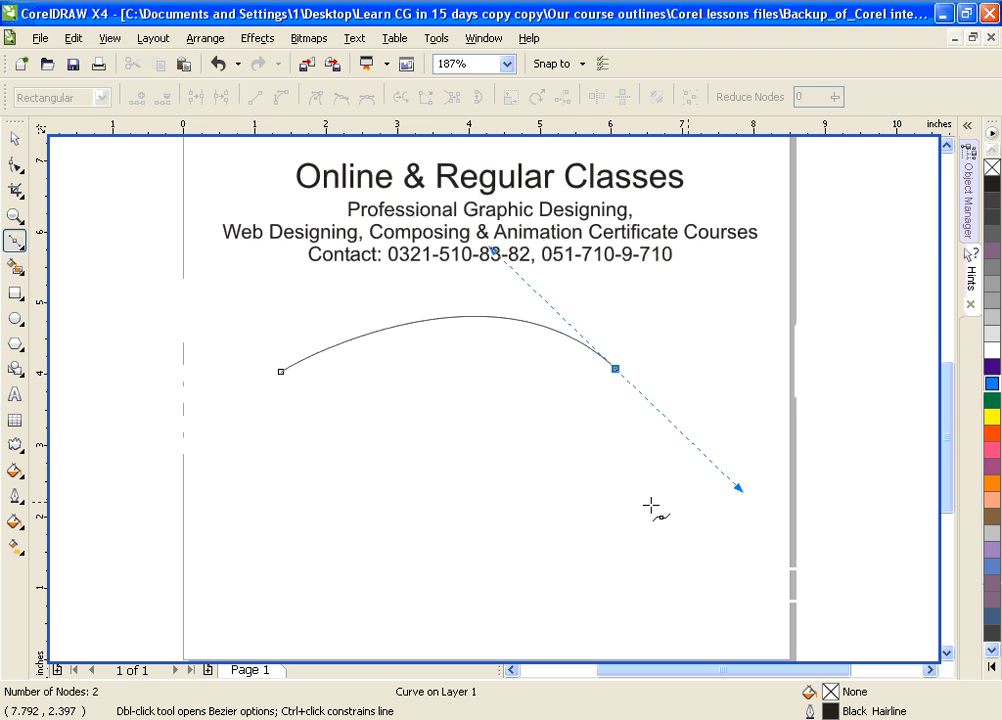
# - Extend the Bezier curve through winding, leg-like bends below the arch and close it at its start node near (1.4, 4.0) inches
pyautogui.click(550, 510)
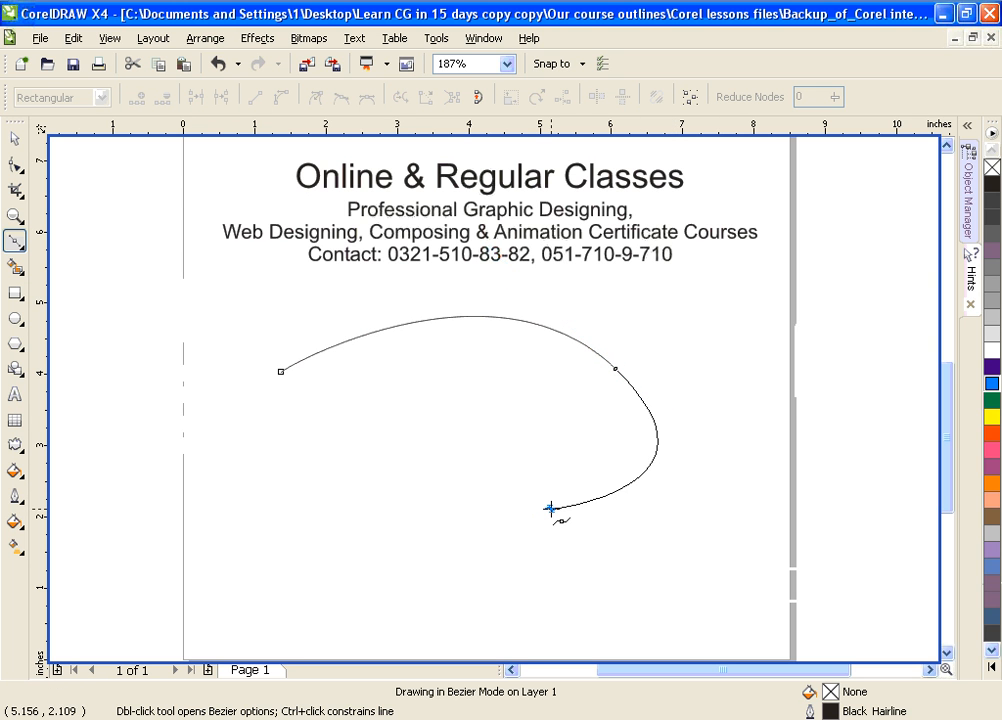
pyautogui.moveTo(550, 510); pyautogui.dragTo(576, 601)
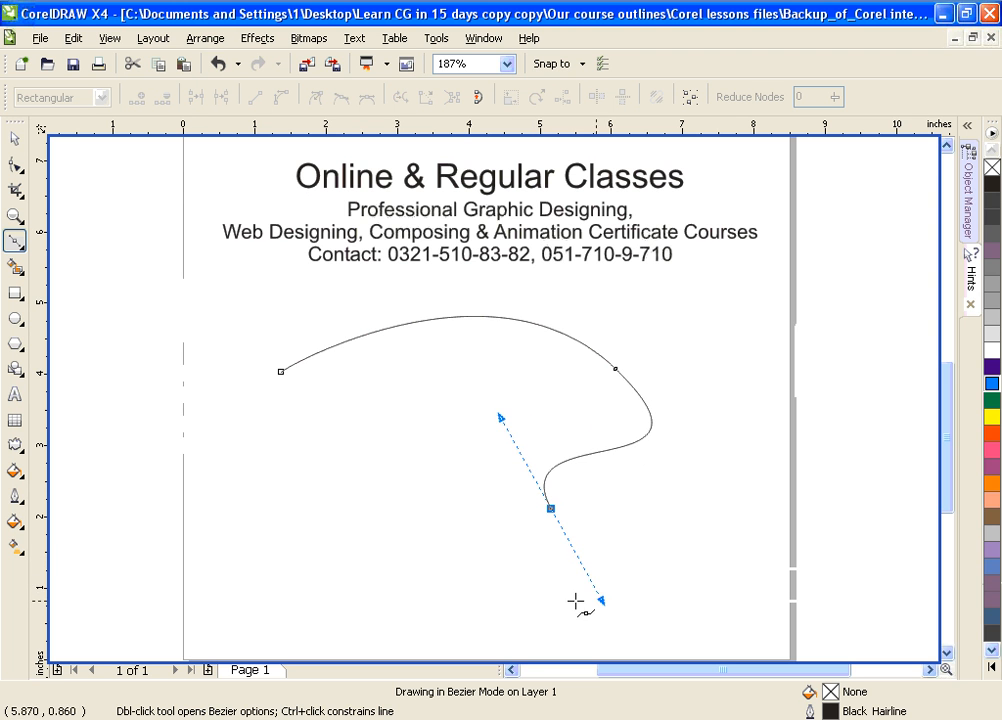
pyautogui.moveTo(431, 536); pyautogui.dragTo(428, 498)
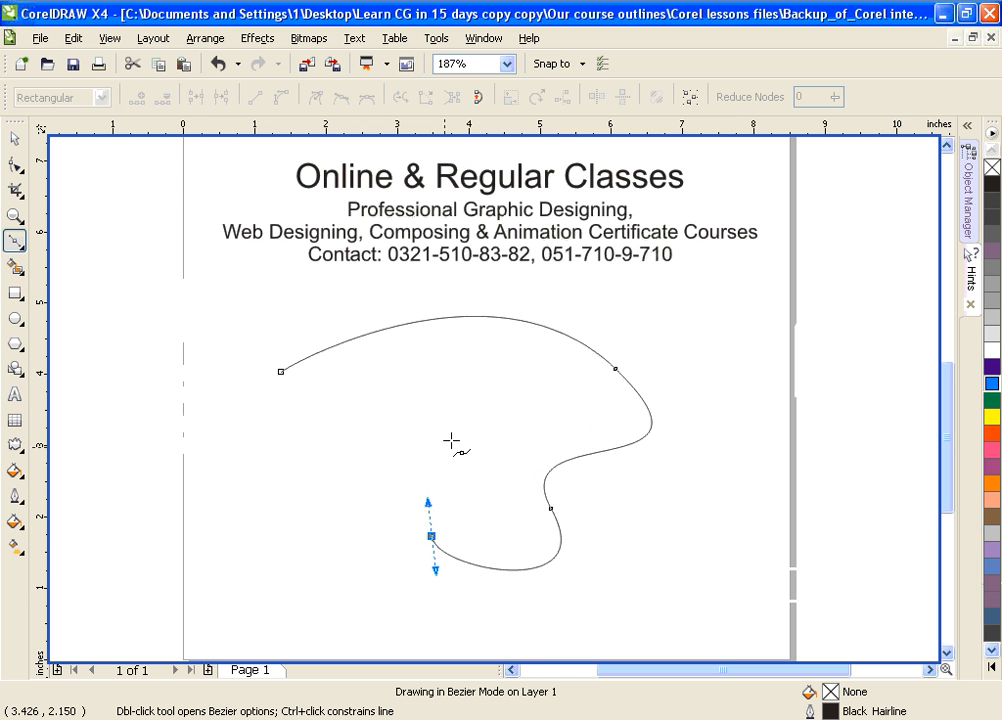
pyautogui.moveTo(530, 406); pyautogui.dragTo(497, 385)
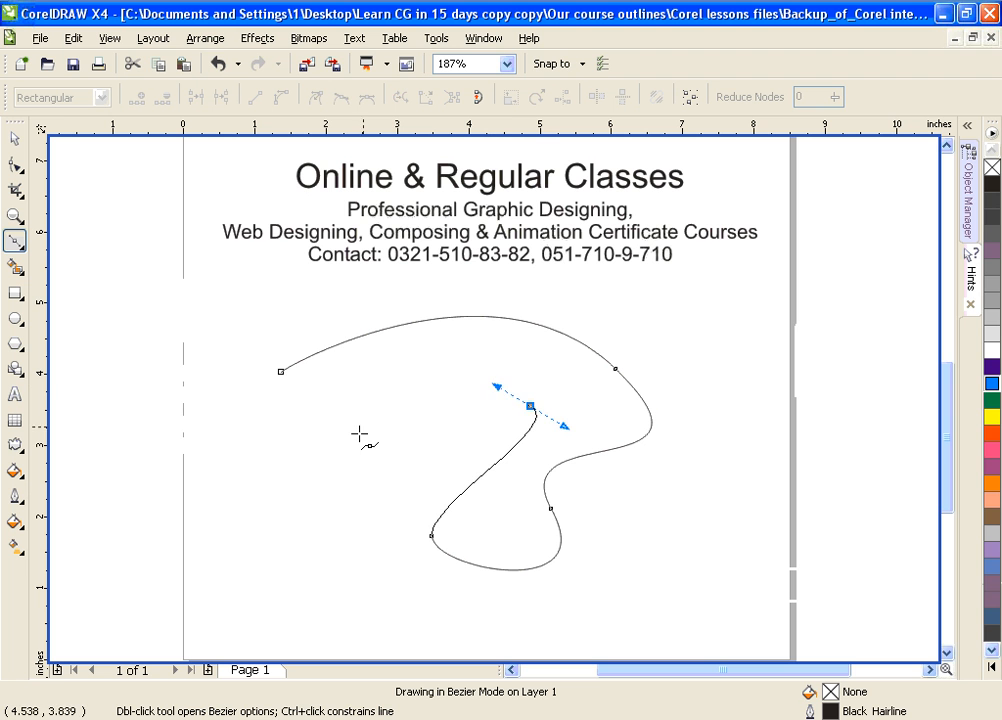
pyautogui.moveTo(357, 432); pyautogui.dragTo(358, 485)
pyautogui.moveTo(257, 550); pyautogui.dragTo(230, 507)
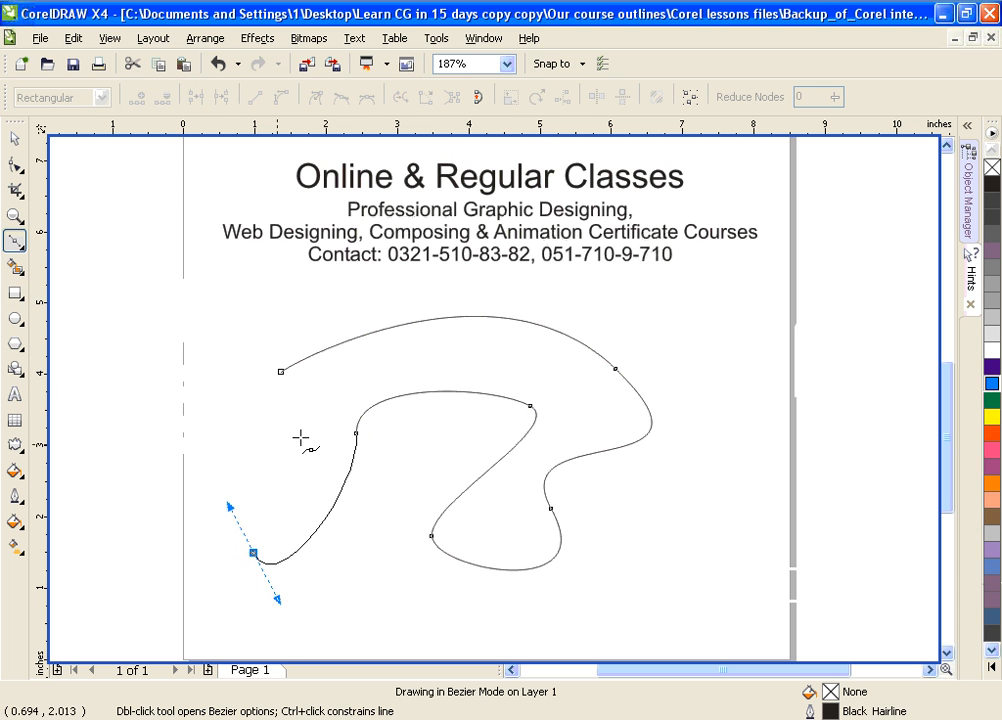
pyautogui.moveTo(300, 437); pyautogui.dragTo(315, 397)
pyautogui.moveTo(157, 453); pyautogui.dragTo(157, 404)
pyautogui.moveTo(231, 348); pyautogui.dragTo(266, 348)
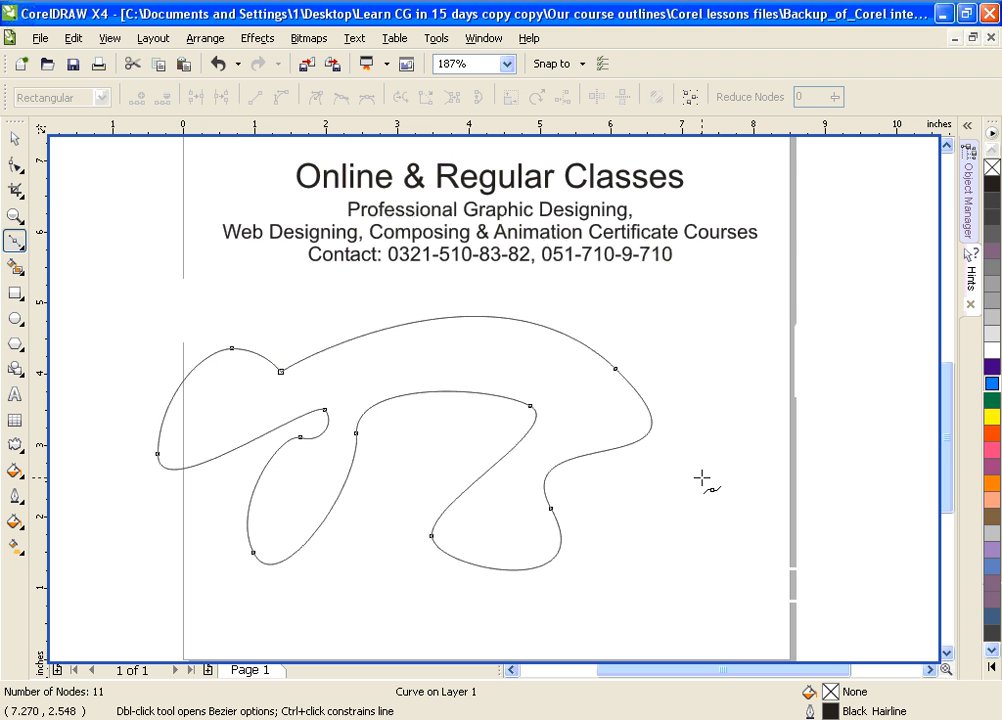
# - Fill the closed curve with Green and give it a Cyan outline 16 pt wide
pyautogui.click(994, 400)
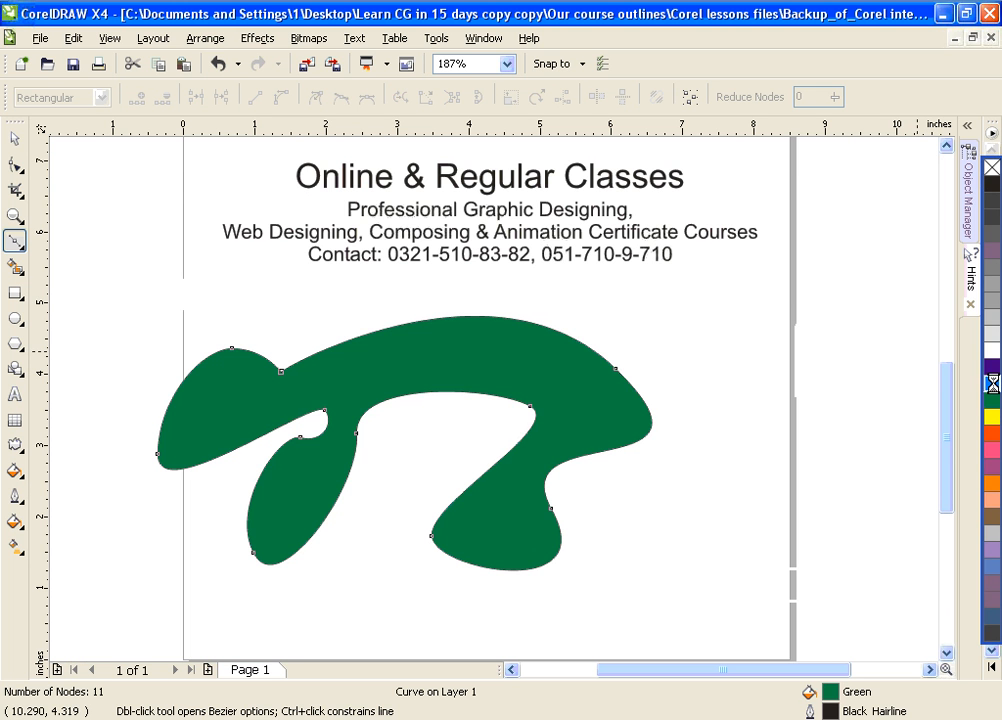
pyautogui.rightClick(997, 386)
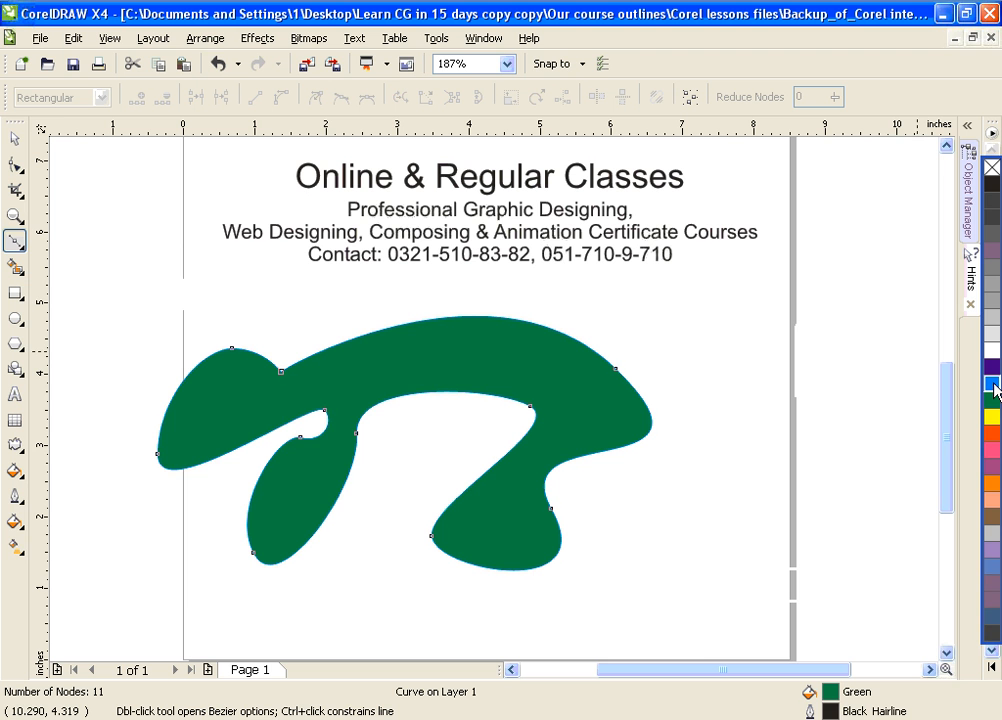
pyautogui.click(15, 497)
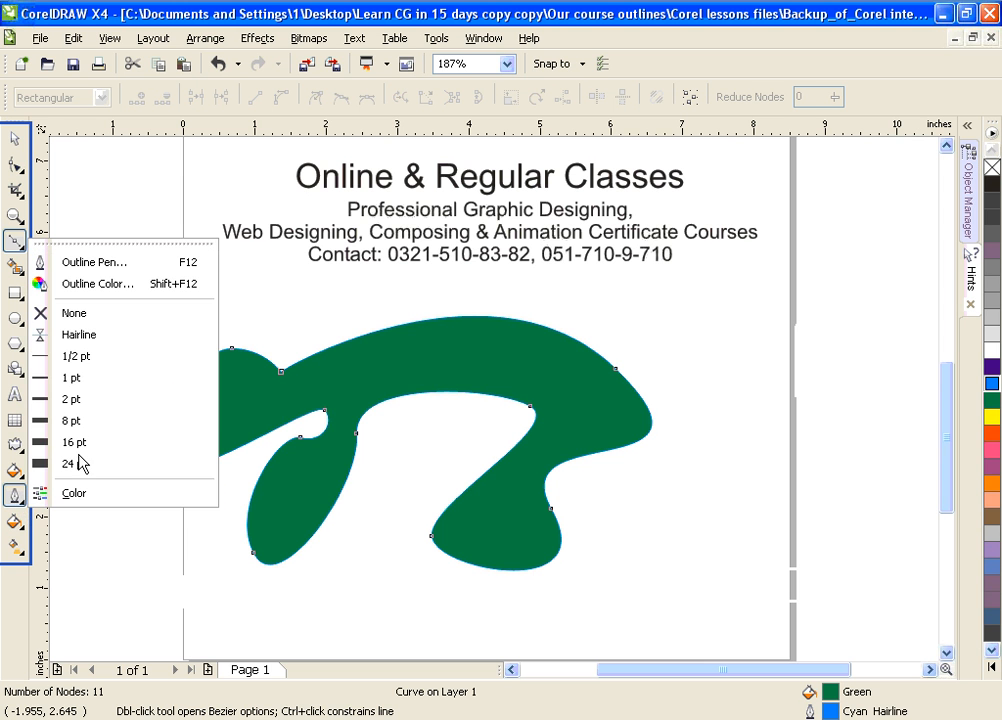
pyautogui.click(79, 442)
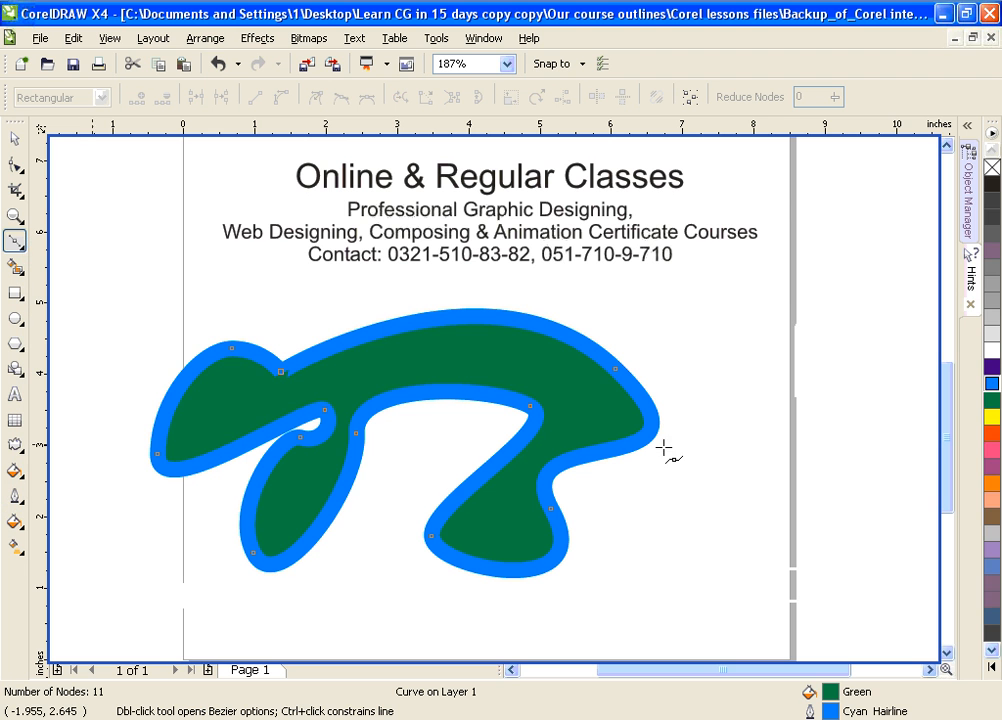
# - Try a Yellow fill with a Green outline on the curve, and replace them with a 50% Black fill and 20% Black outline
pyautogui.click(991, 416)
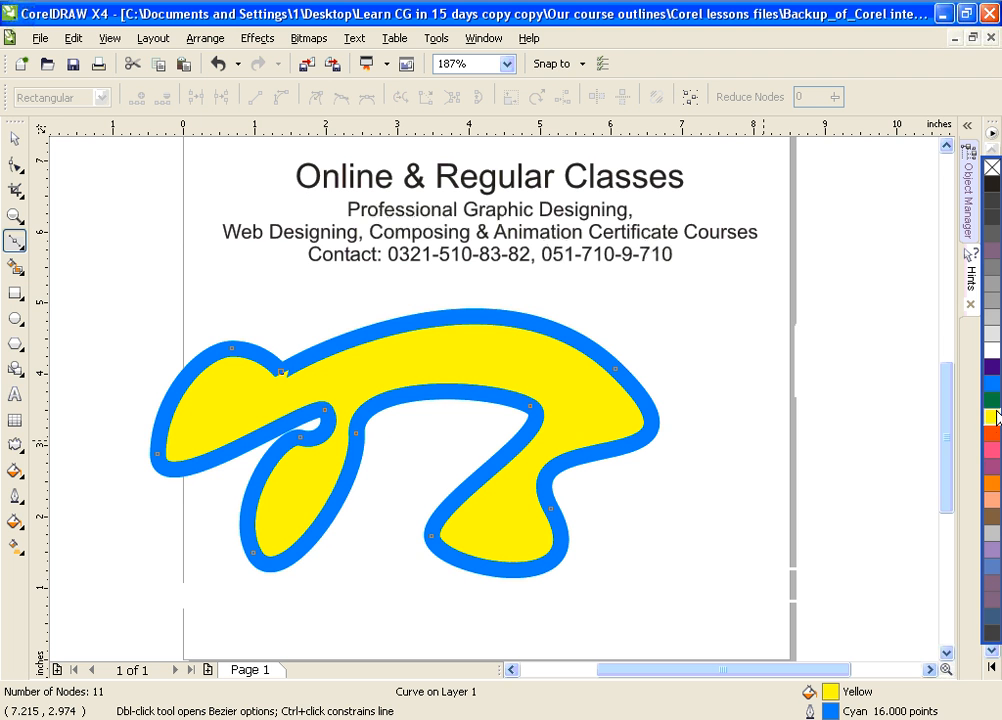
pyautogui.rightClick(994, 402)
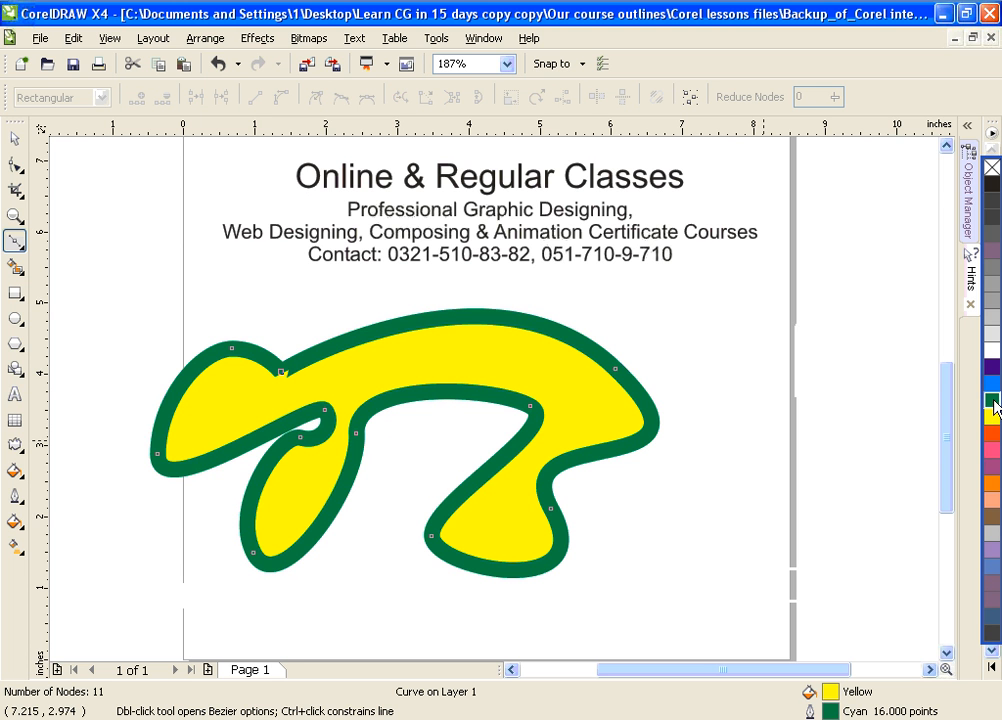
pyautogui.rightClick(993, 282)
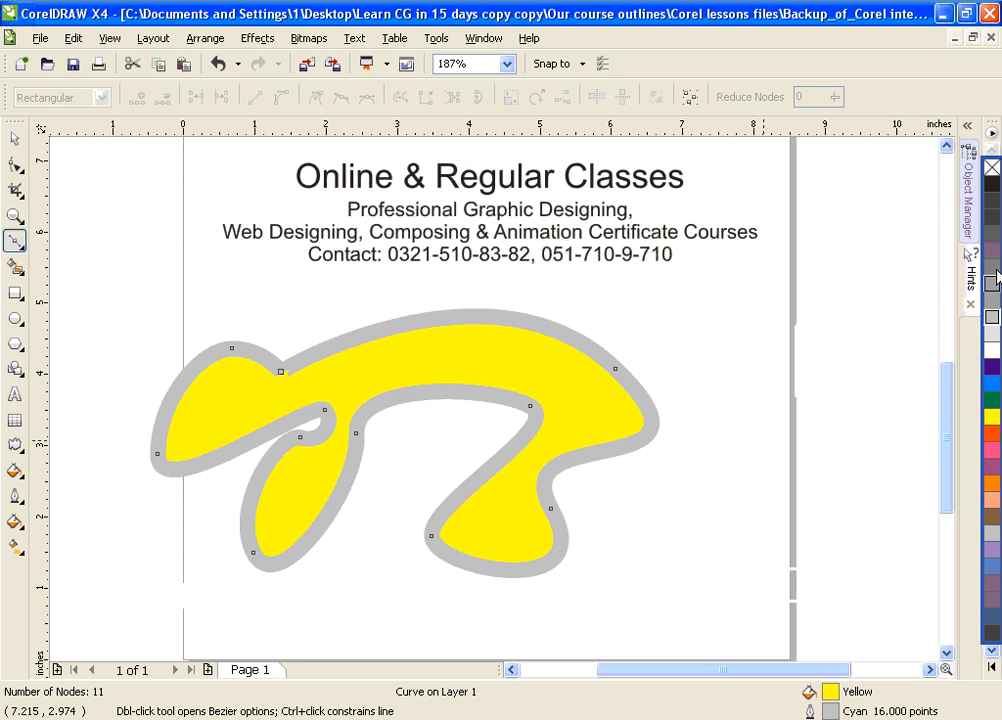
pyautogui.click(992, 267)
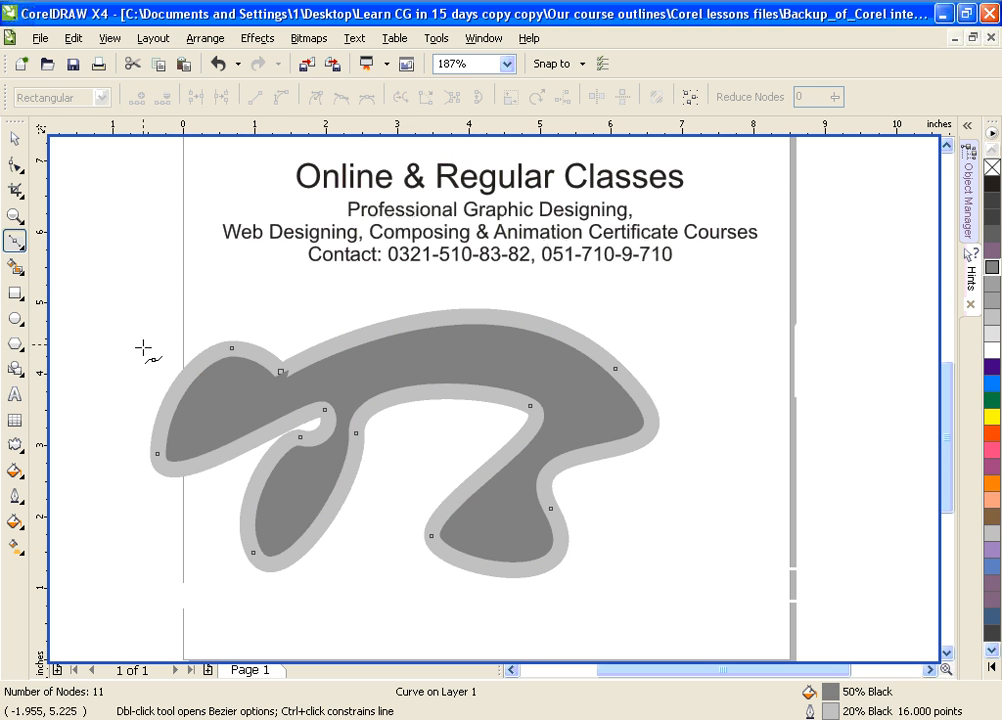
# - Delete the closed curve and draw a rectangle about 2.2 by 2.1 inches in the empty area below the text
pyautogui.click(13, 142)
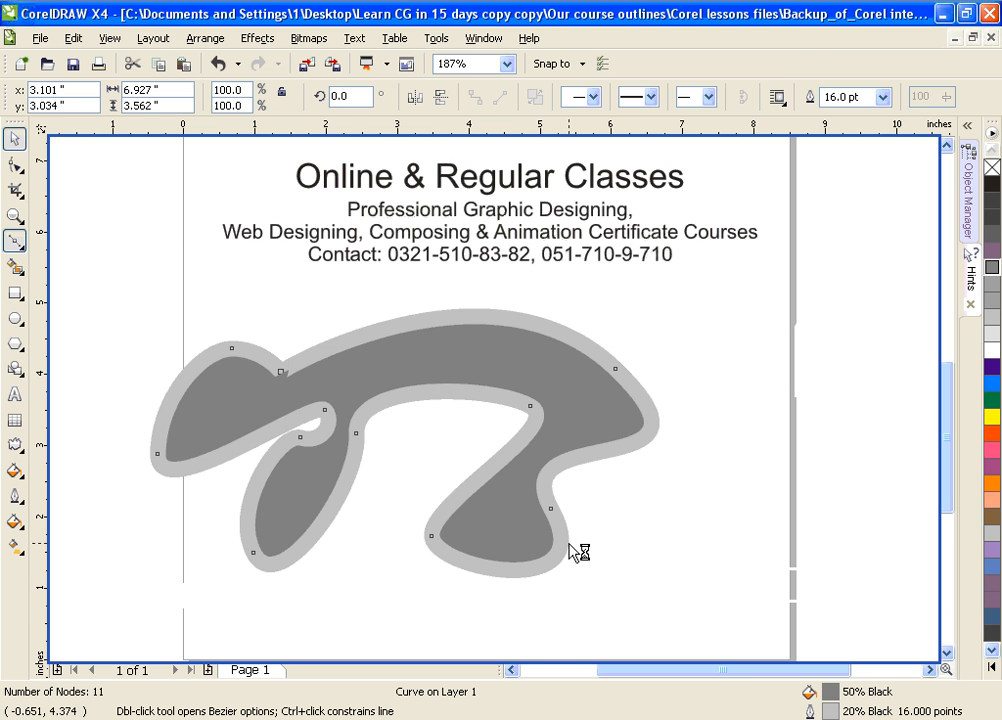
pyautogui.press('Delete')
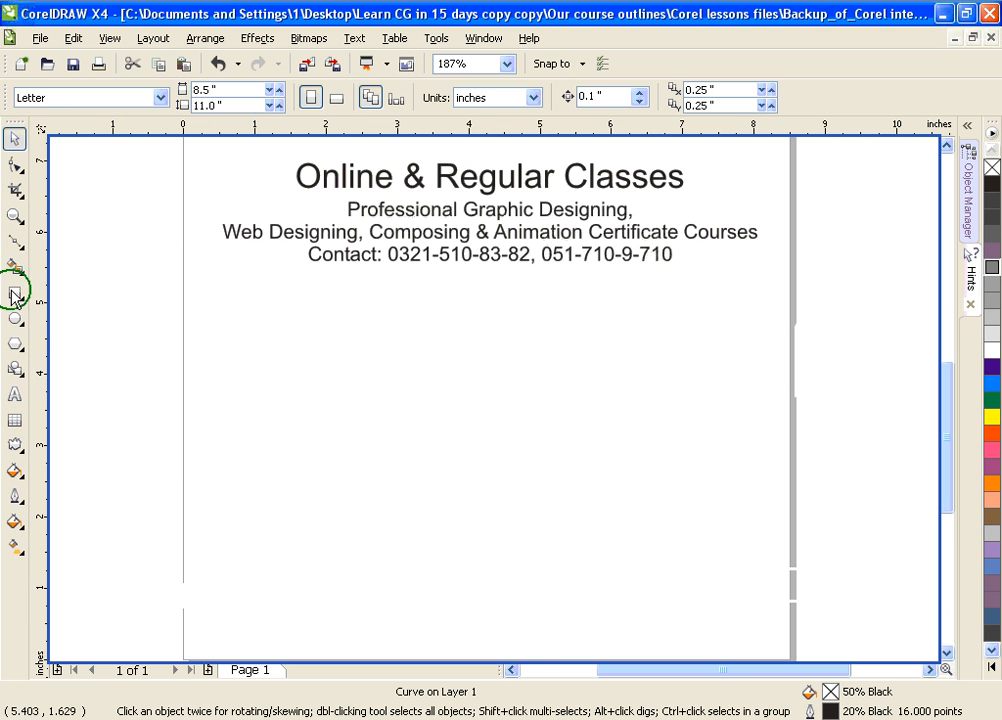
pyautogui.click(15, 295)
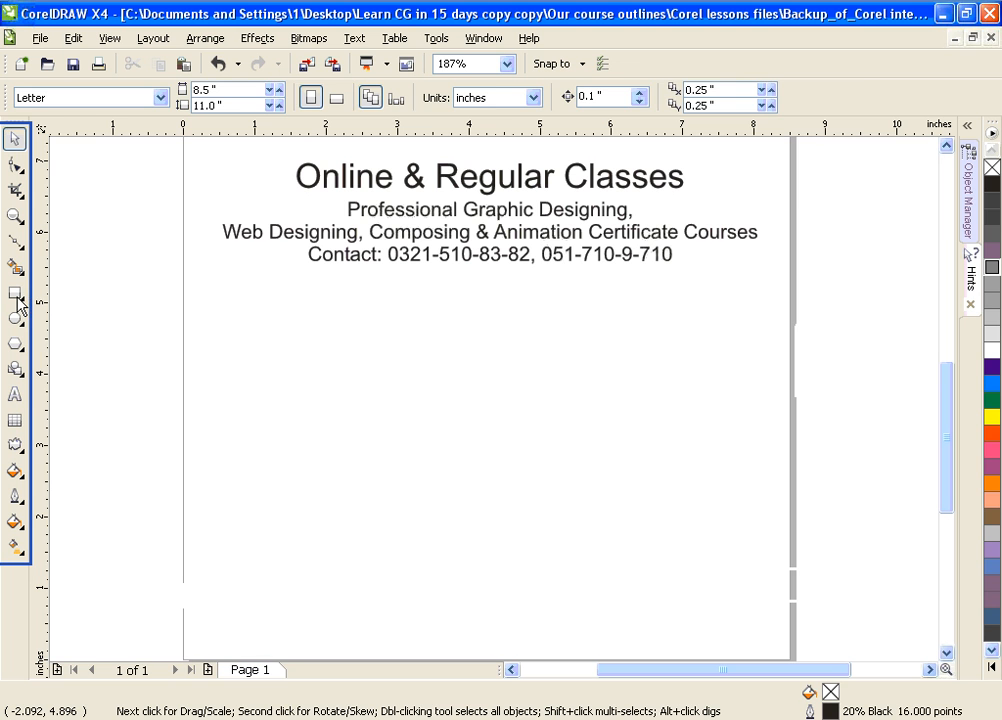
pyautogui.moveTo(404, 397); pyautogui.dragTo(563, 543)
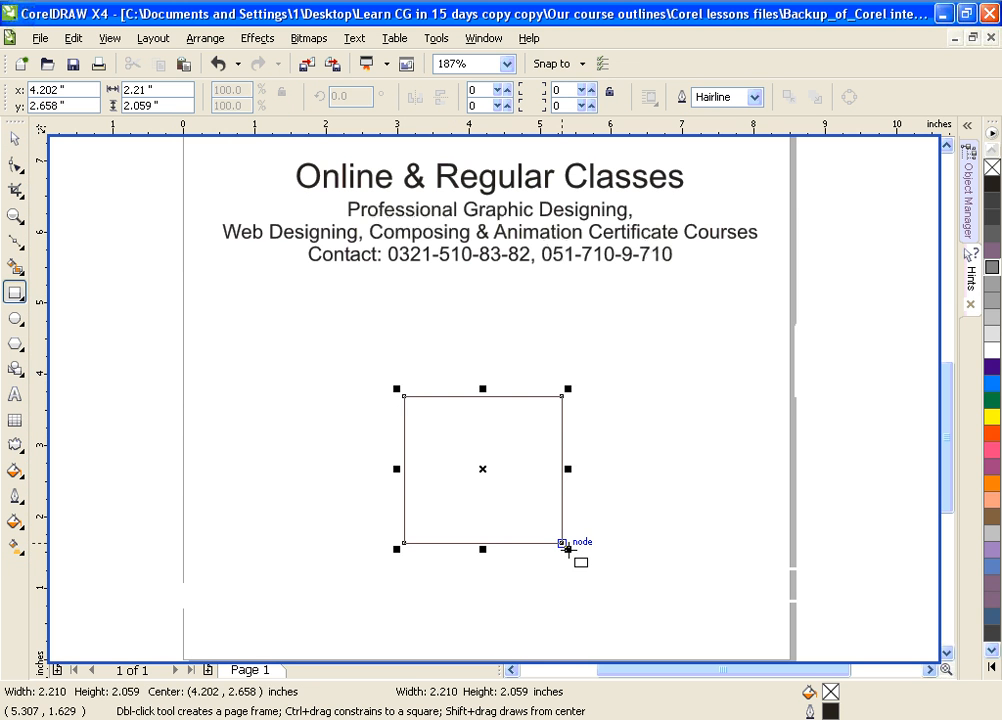
# - Round all four rectangle corners together to 56 with the Shape tool and undo the rounding
pyautogui.click(18, 168)
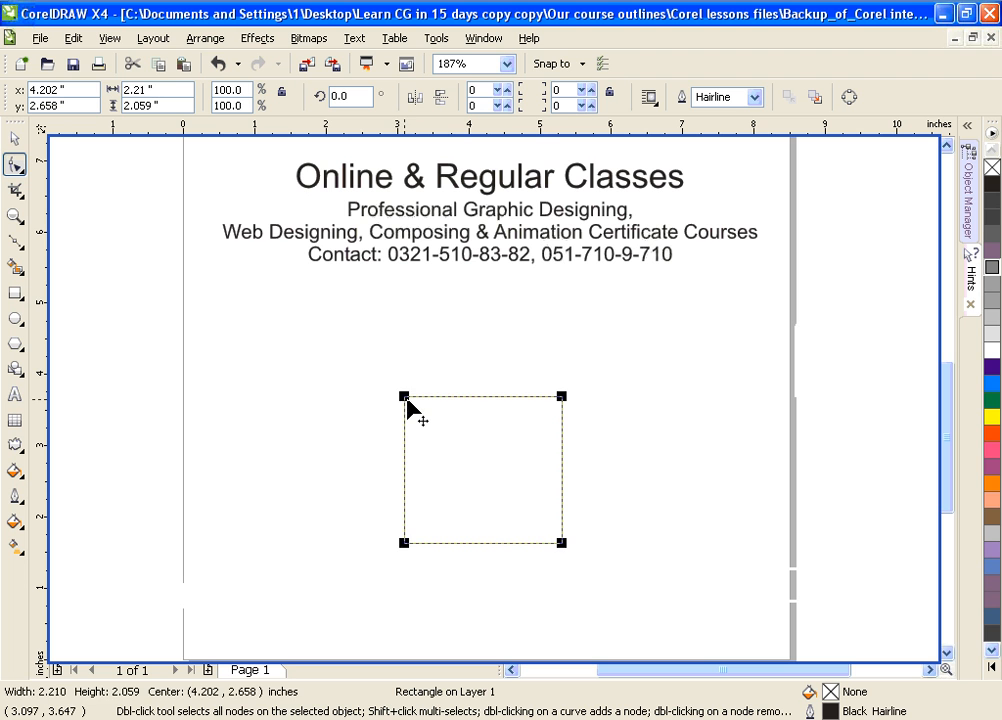
pyautogui.moveTo(407, 398); pyautogui.dragTo(446, 396)
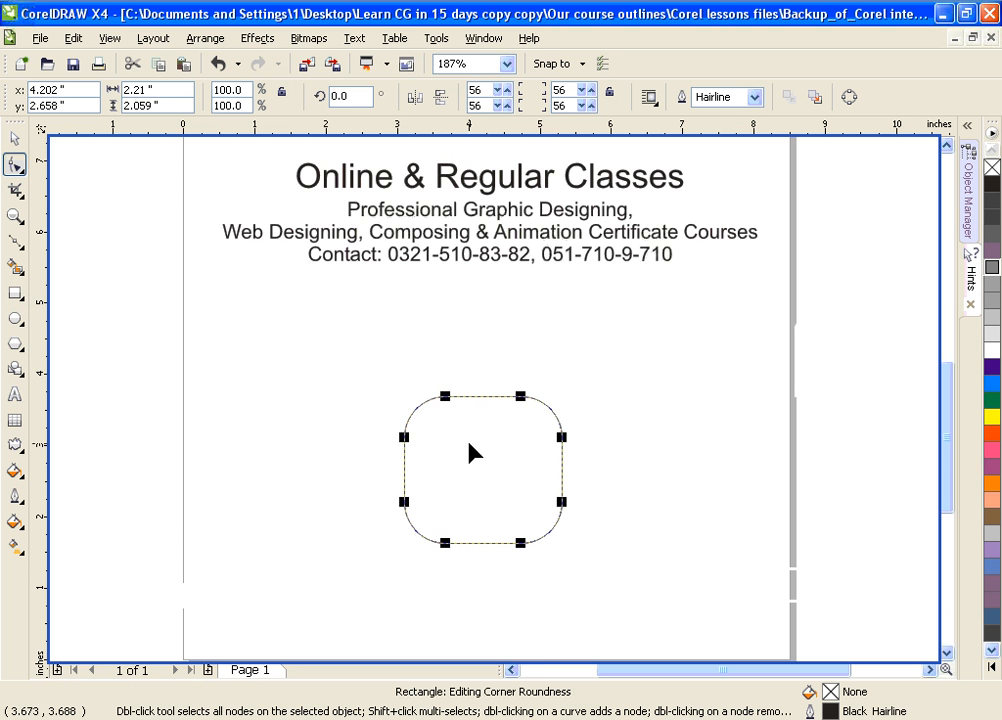
pyautogui.hotkey('ctrl', 'z')
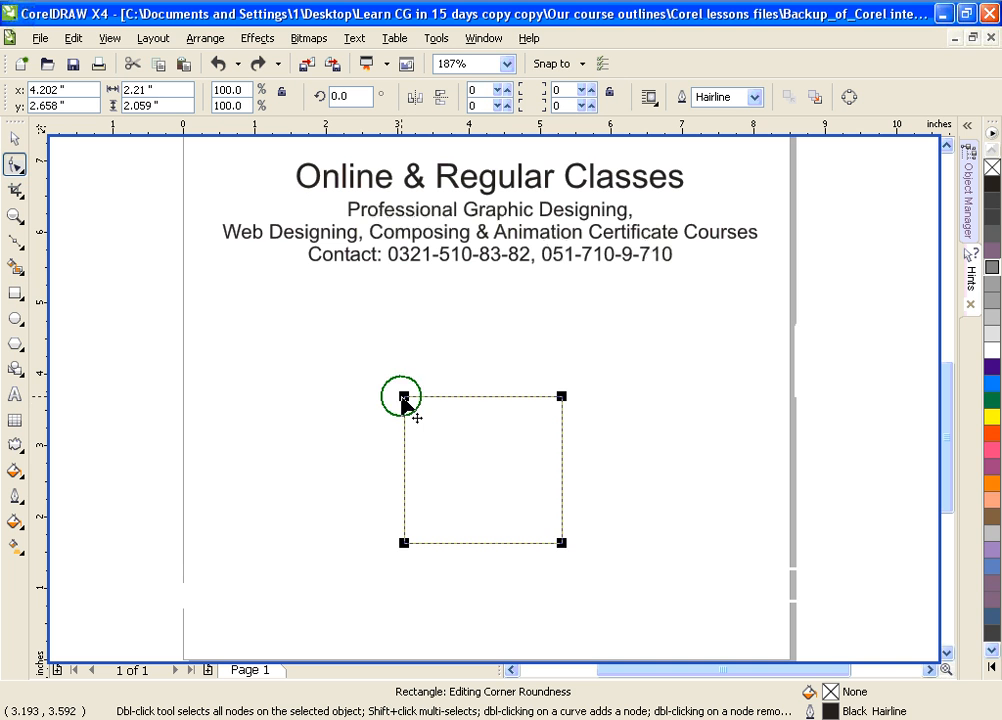
# - Round only the rectangle's upper-left corner to 88 and its lower-right corner to 100
pyautogui.click(404, 398)
pyautogui.moveTo(404, 398); pyautogui.dragTo(469, 398)
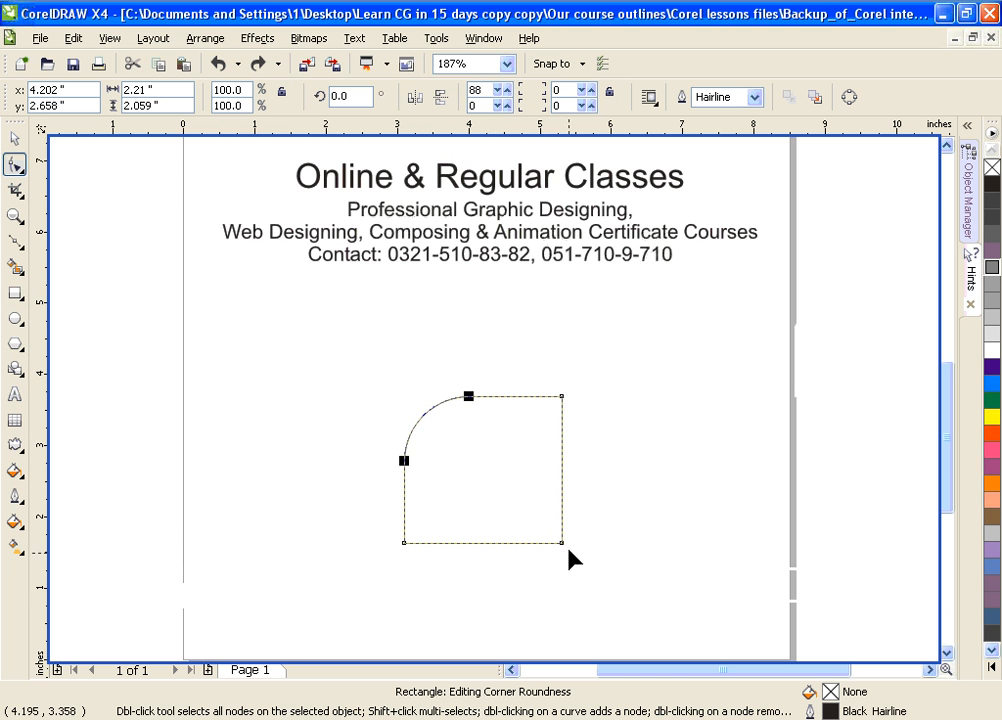
pyautogui.click(562, 545)
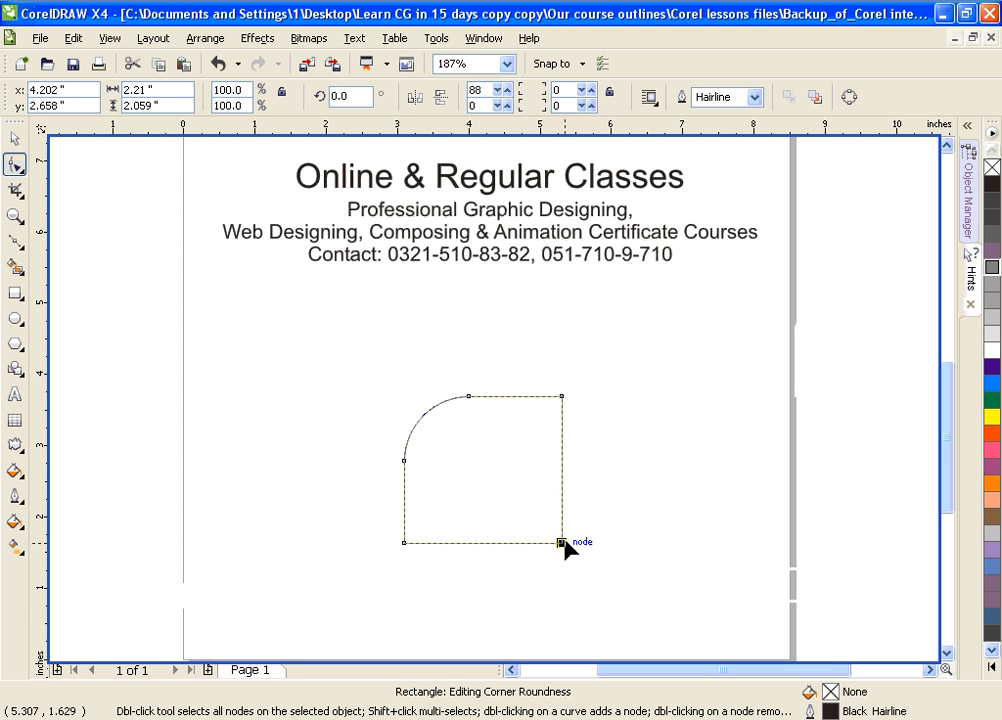
pyautogui.moveTo(563, 543); pyautogui.dragTo(576, 477)
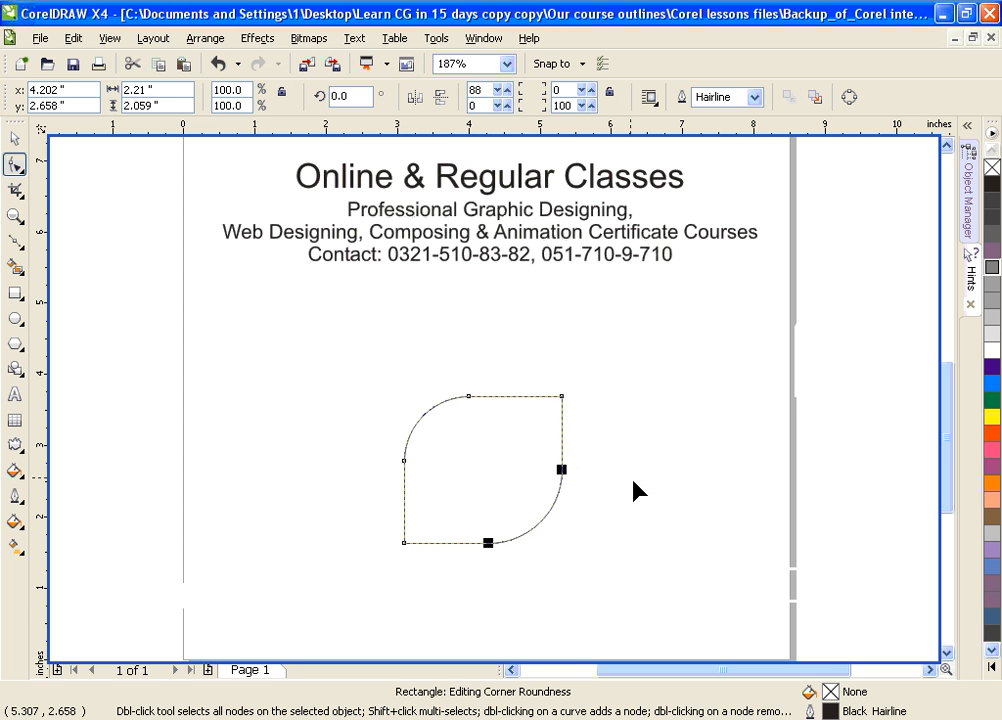
# - Select all the rectangle's corner nodes and round them together, to 43 at upper right and lower left and 96 at the other two
pyautogui.click(562, 397)
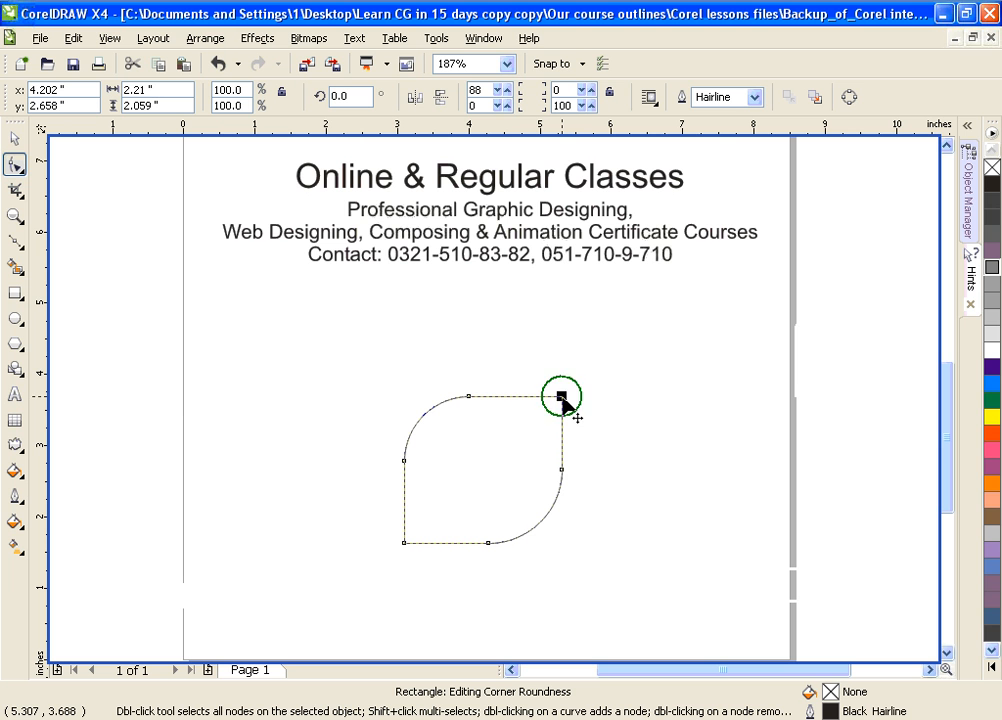
pyautogui.hotkey('ctrl', 'a')
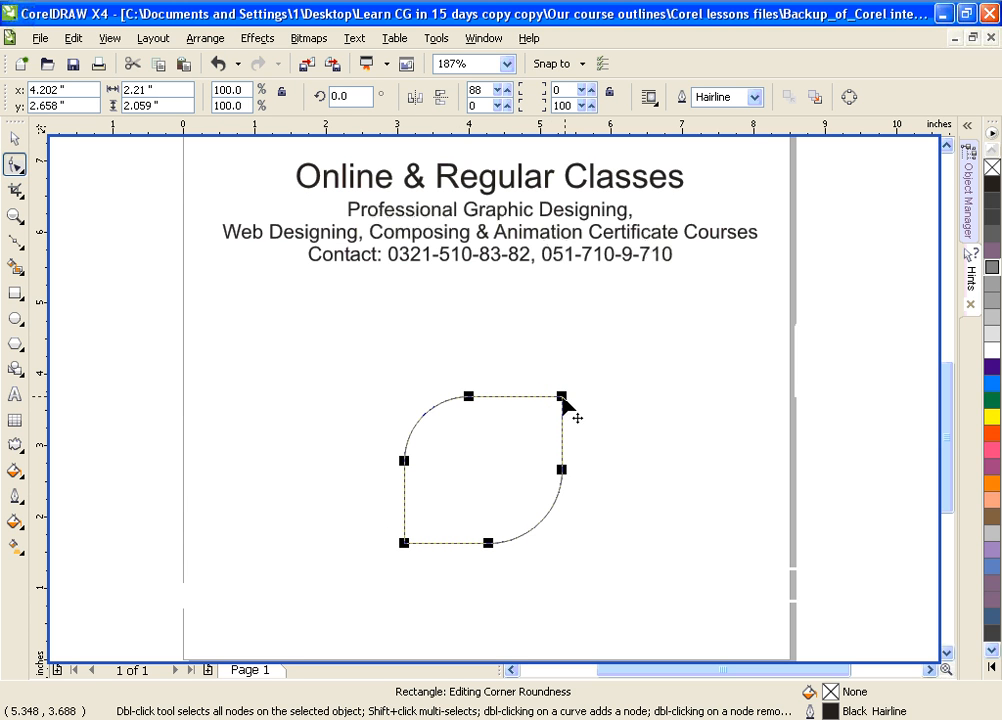
pyautogui.moveTo(561, 397); pyautogui.dragTo(528, 386)
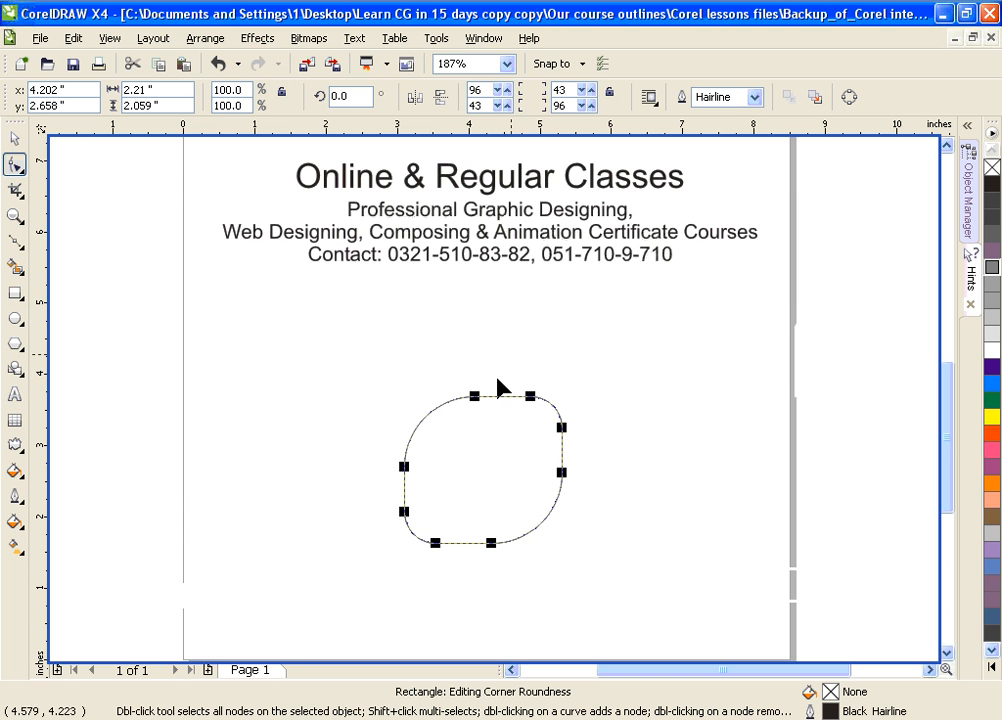
# - Reduce the upper-right corner's roundness to 5, and return all the rectangle's corners to 0
pyautogui.click(561, 428)
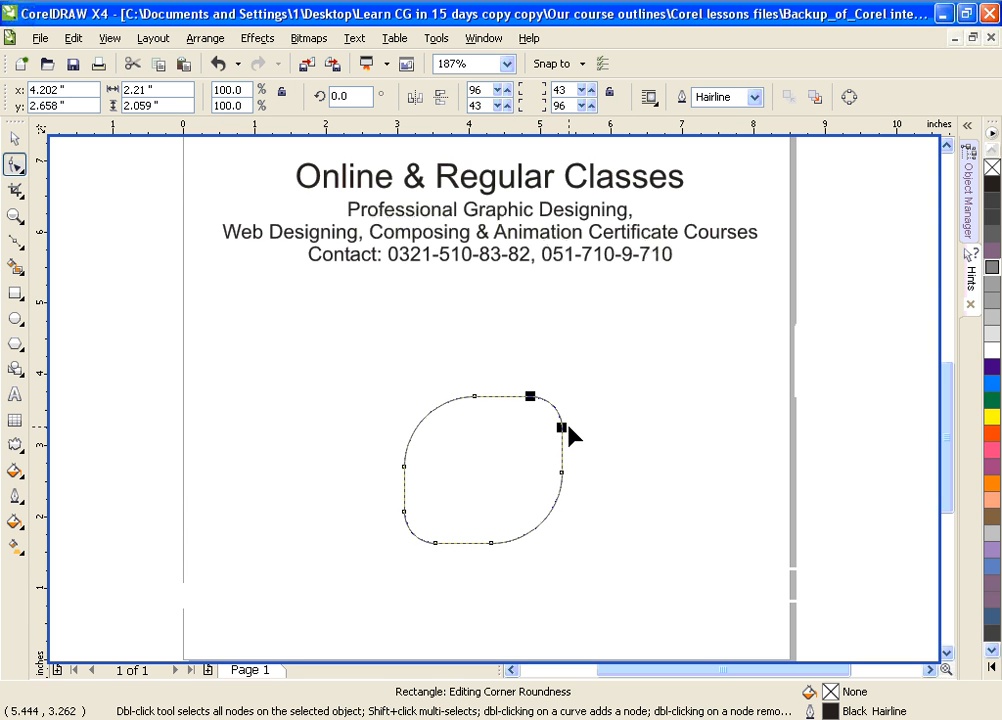
pyautogui.moveTo(568, 427); pyautogui.dragTo(557, 399)
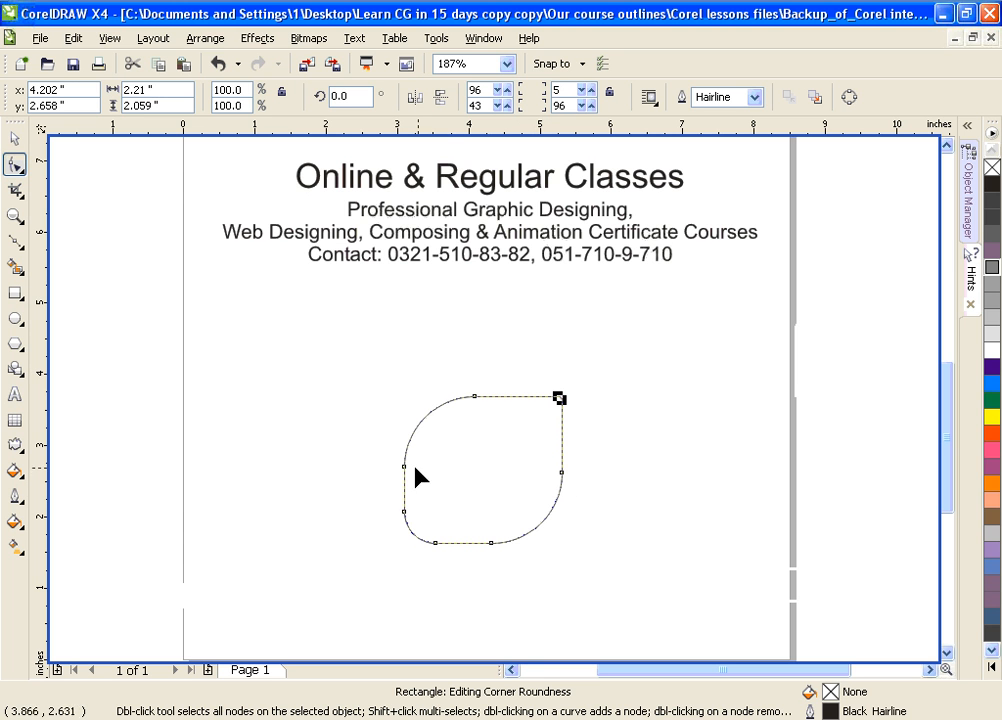
pyautogui.moveTo(559, 476); pyautogui.dragTo(562, 553)
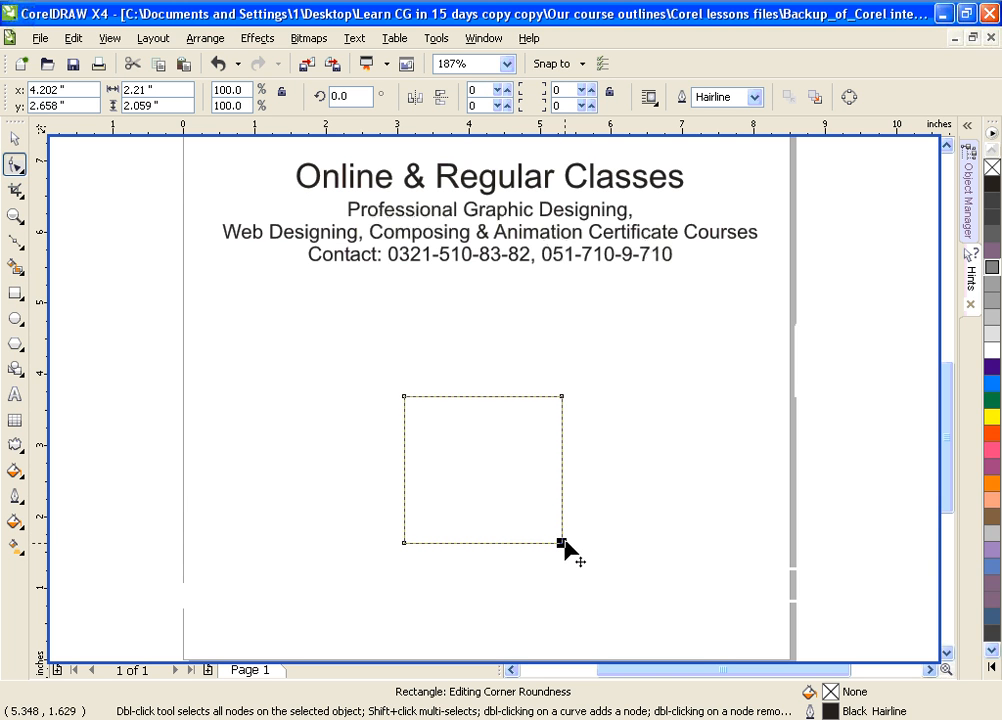
# - Round the rectangle's lower-right and upper-left corners individually to 100, forming a leaf shape
pyautogui.moveTo(562, 543); pyautogui.dragTo(552, 452)
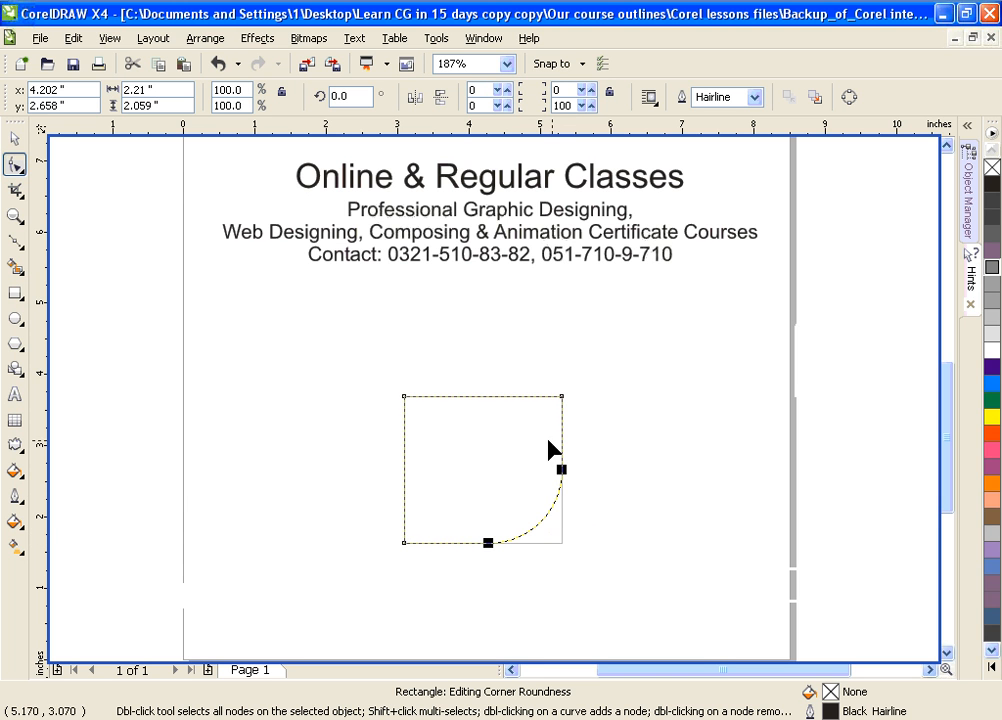
pyautogui.click(404, 397)
pyautogui.moveTo(405, 398); pyautogui.dragTo(568, 405)
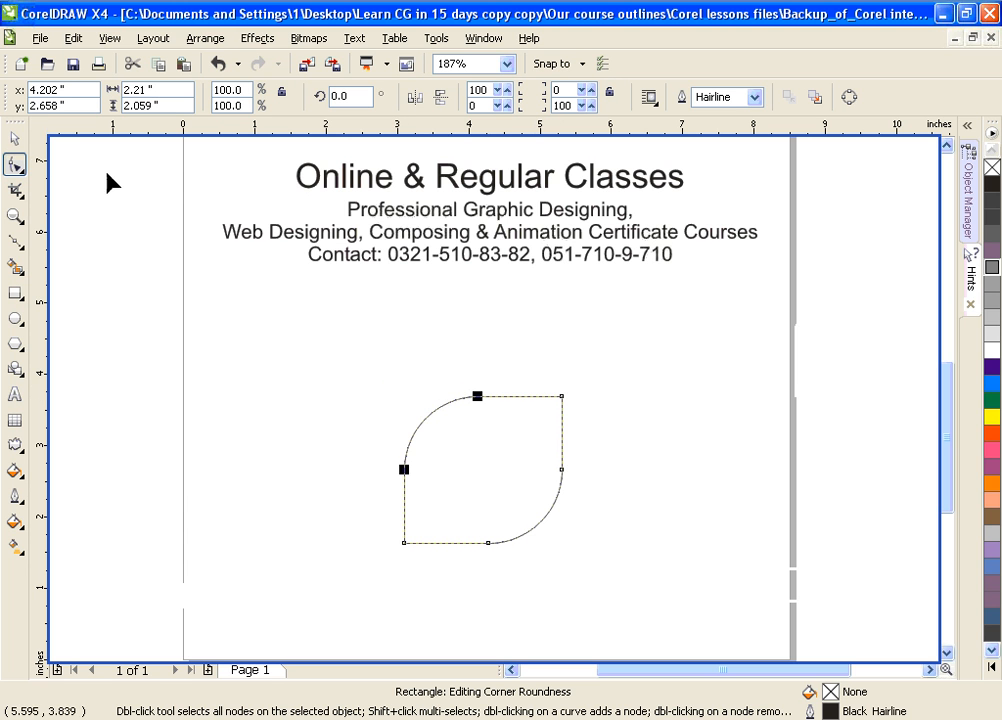
# - Deselect the leaf-shaped rectangle to view it, and undo its two corner roundings
pyautogui.click(14, 137)
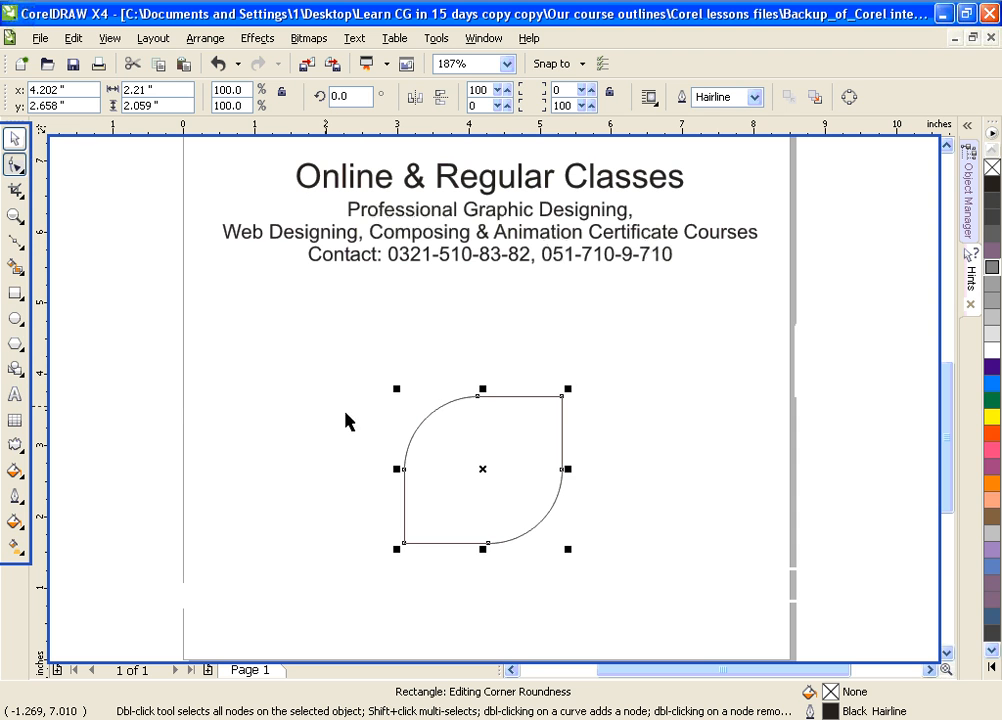
pyautogui.click(346, 421)
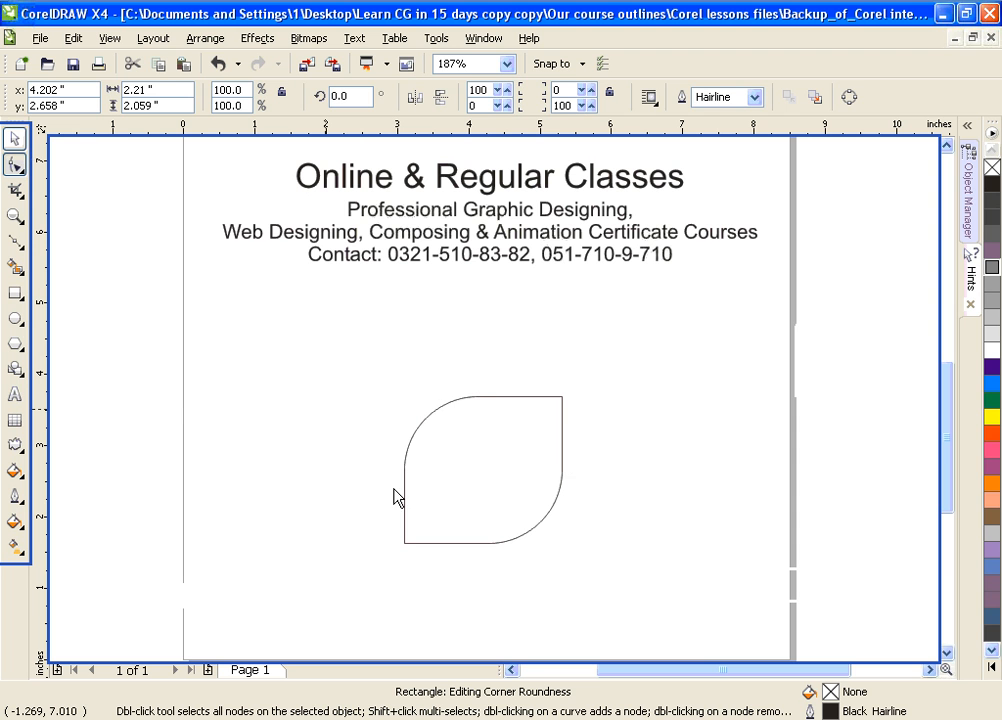
pyautogui.click(534, 537)
pyautogui.hotkey('ctrl', 'z')
pyautogui.hotkey('ctrl', 'z')
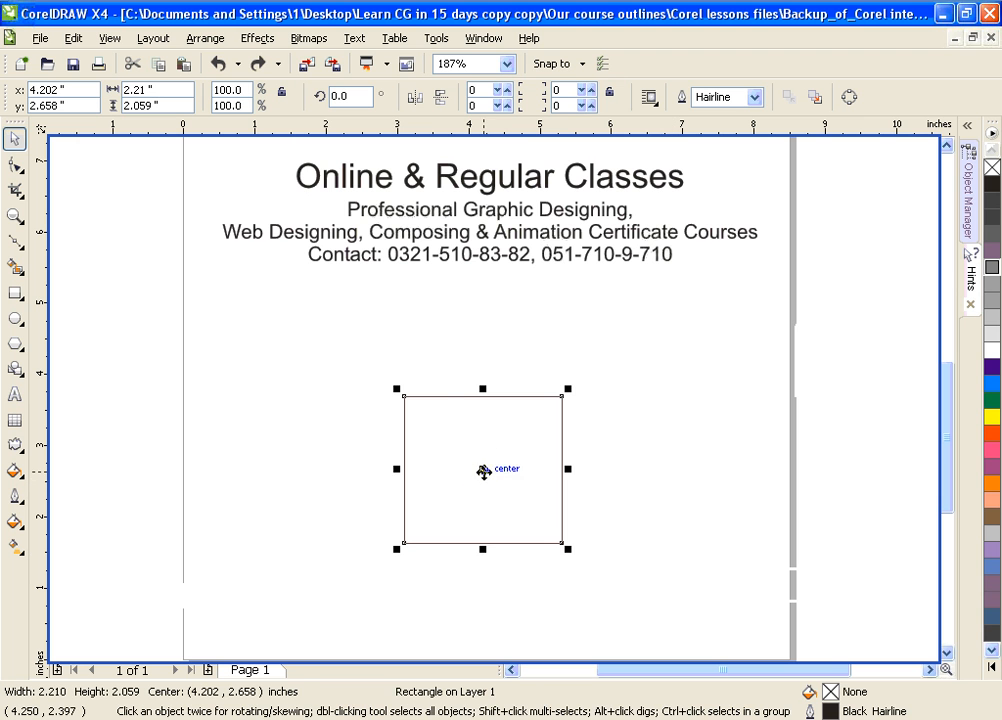
# - Move the square up and left to about x 3.0, y 3.0 inches, and convert it to curves for node editing
pyautogui.moveTo(482, 468); pyautogui.dragTo(398, 445)
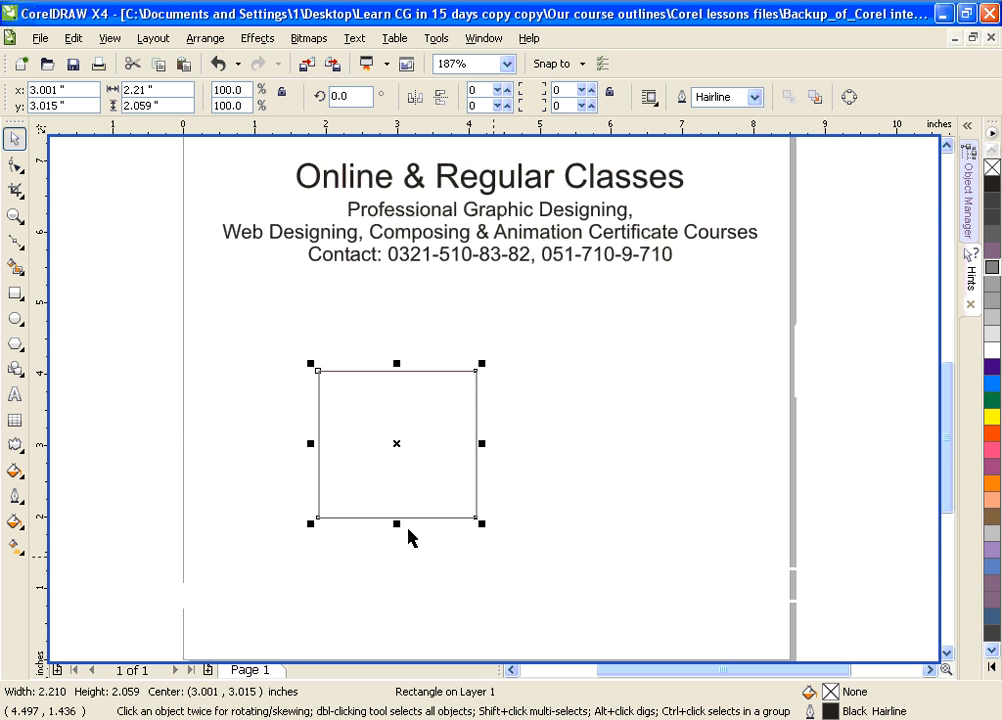
pyautogui.hotkey('ctrl', 'q')
pyautogui.click(15, 165)
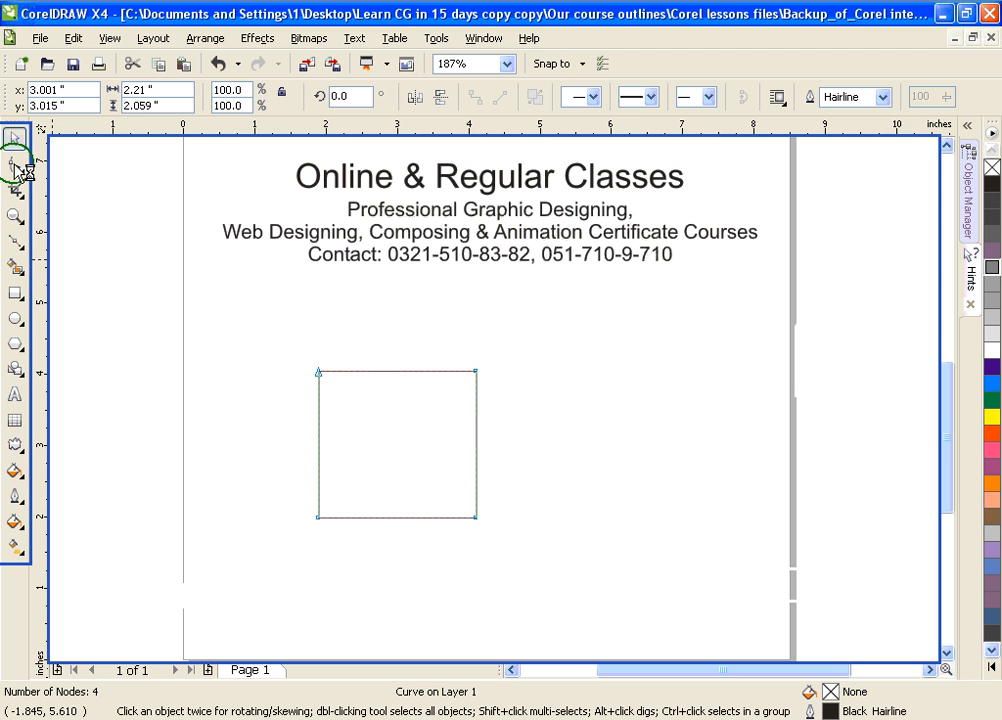
pyautogui.click(15, 166)
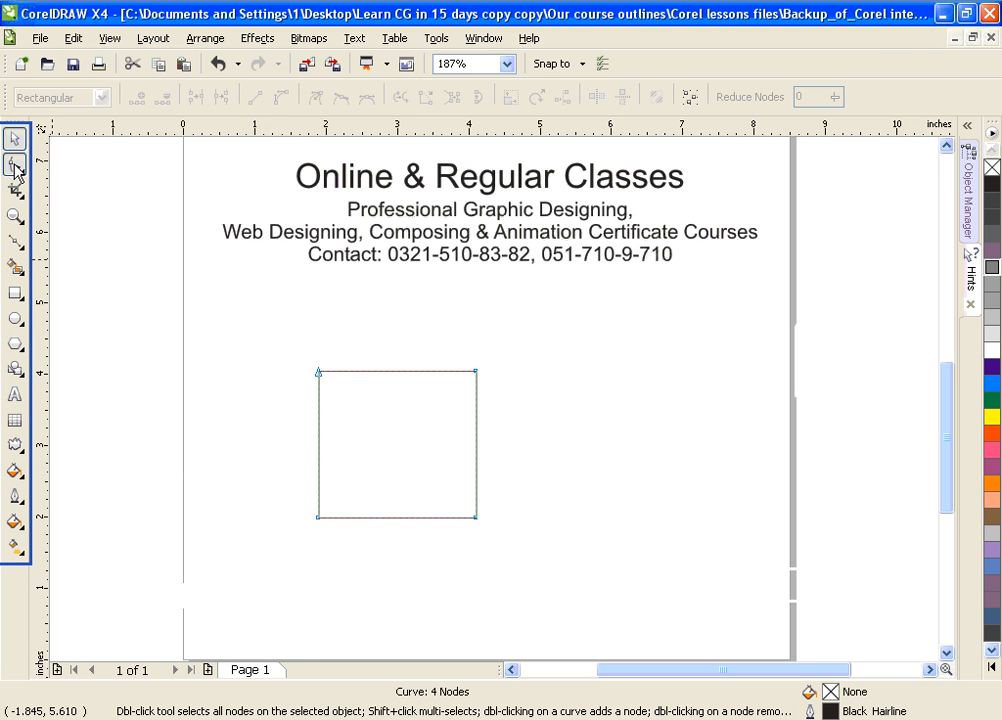
pyautogui.click(320, 374)
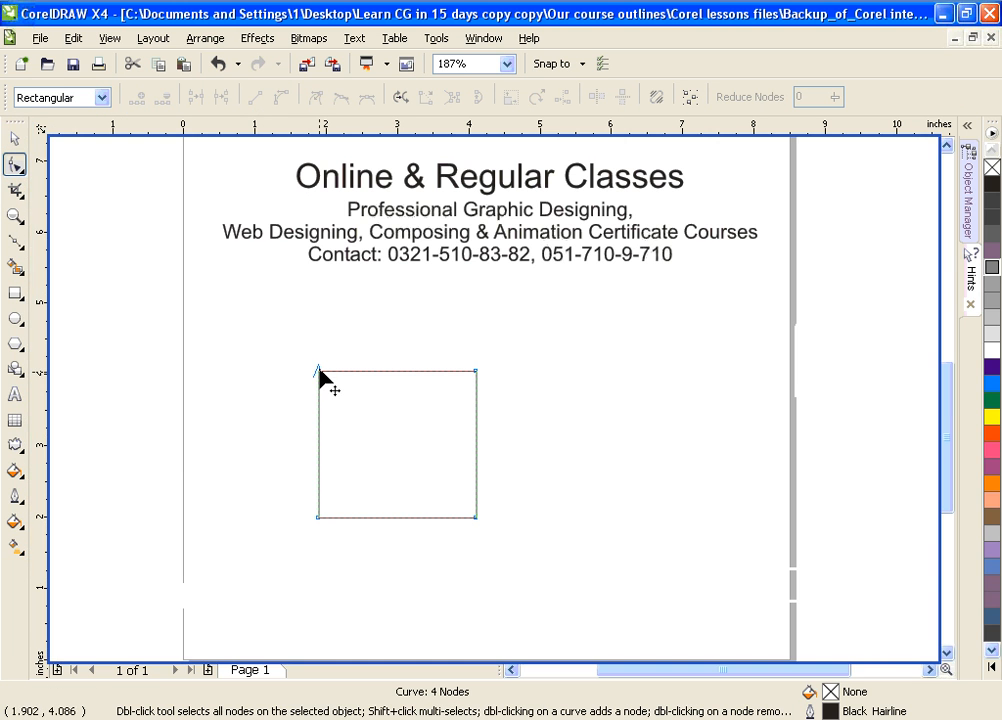
# - Raise the shape's top edge slightly, and add a node near its middle pulled up into a low peak
pyautogui.click(391, 372)
pyautogui.moveTo(391, 372)
pyautogui.mouseDown()
pyautogui.moveTo(398, 351)
pyautogui.moveTo(394, 380)
pyautogui.mouseUp()
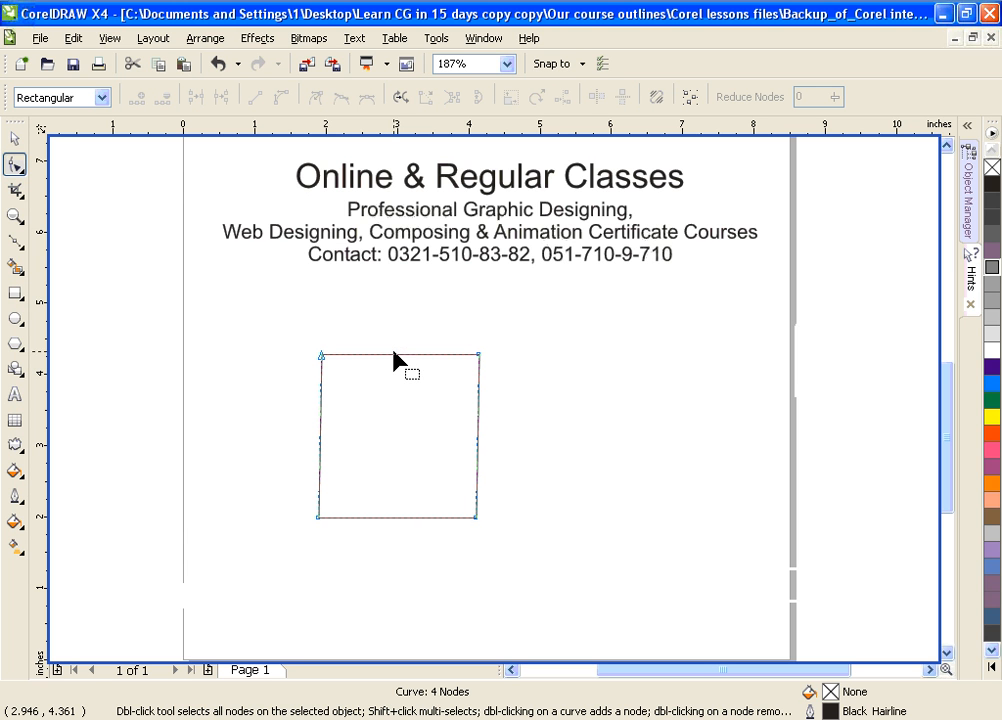
pyautogui.click(391, 360)
pyautogui.moveTo(391, 355); pyautogui.dragTo(390, 334)
# - Convert the right edge to a curve bulging outward, with its lower node moved inward to about x 3.26, y 2.81 inches
pyautogui.click(478, 446)
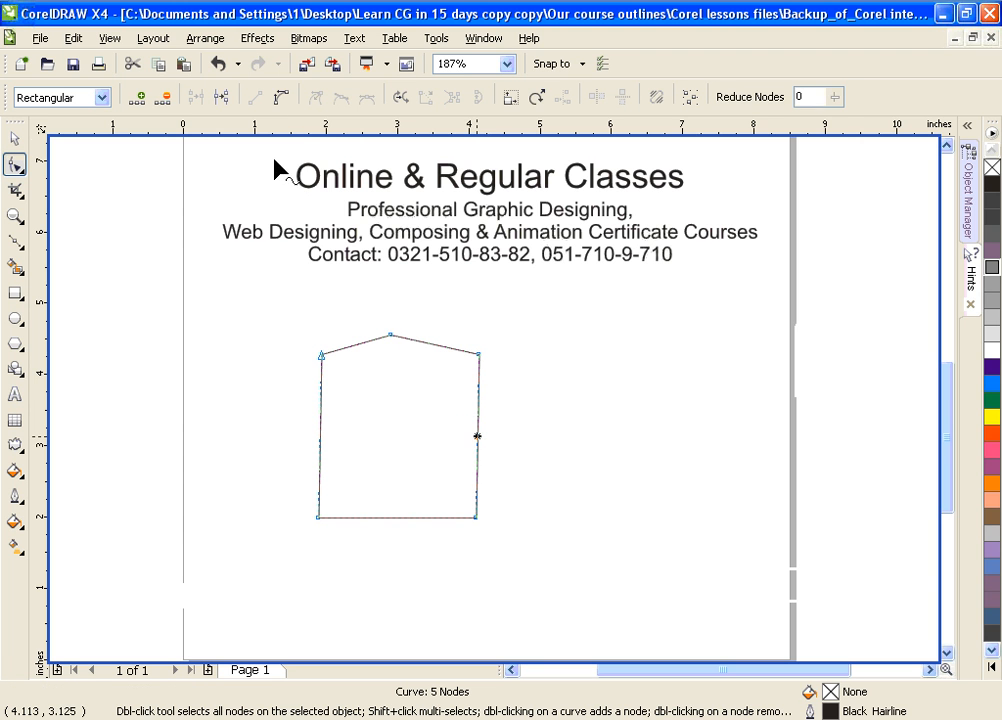
pyautogui.click(280, 97)
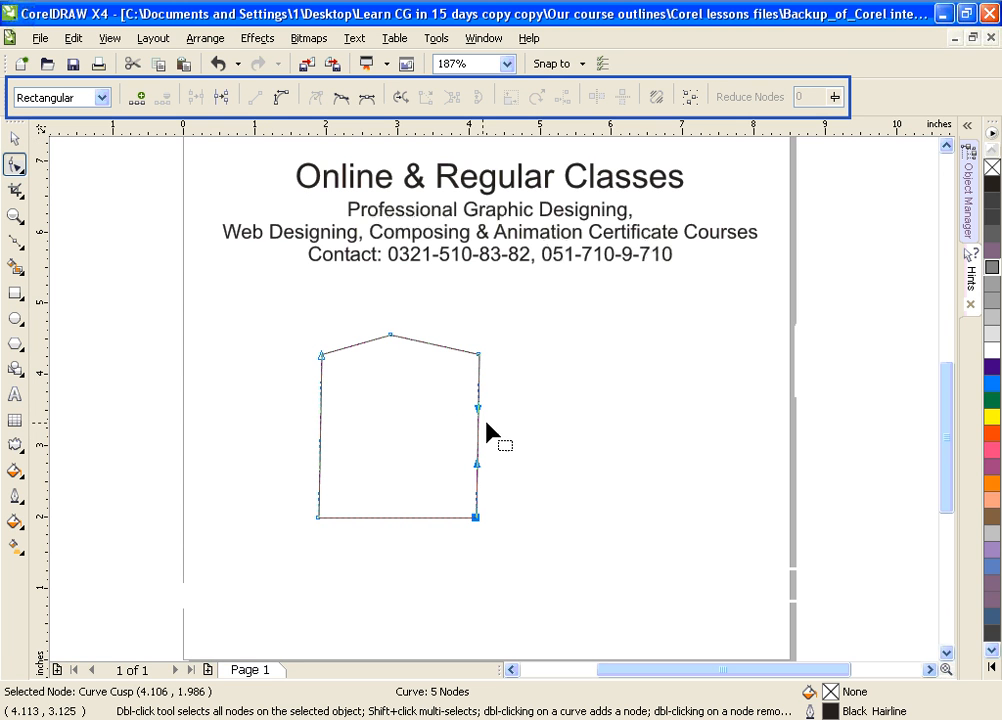
pyautogui.moveTo(477, 409); pyautogui.dragTo(567, 478)
pyautogui.moveTo(477, 520); pyautogui.dragTo(416, 463)
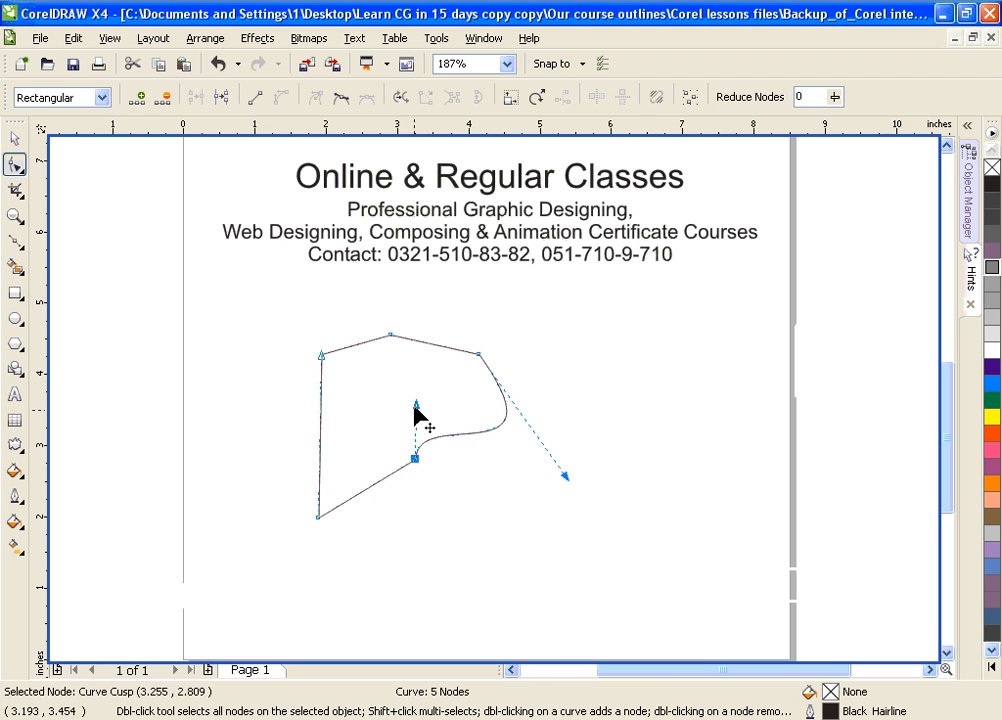
pyautogui.moveTo(416, 409); pyautogui.dragTo(398, 409)
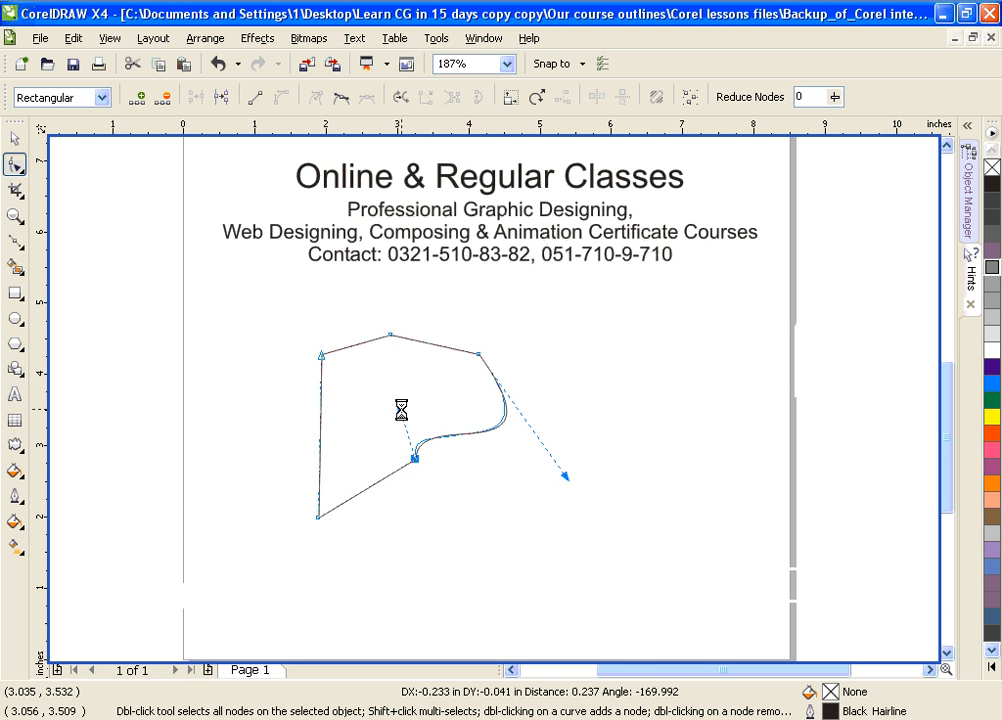
# - Convert the slanted bottom edge to a curve and bend it outward toward the lower right
pyautogui.click(319, 512)
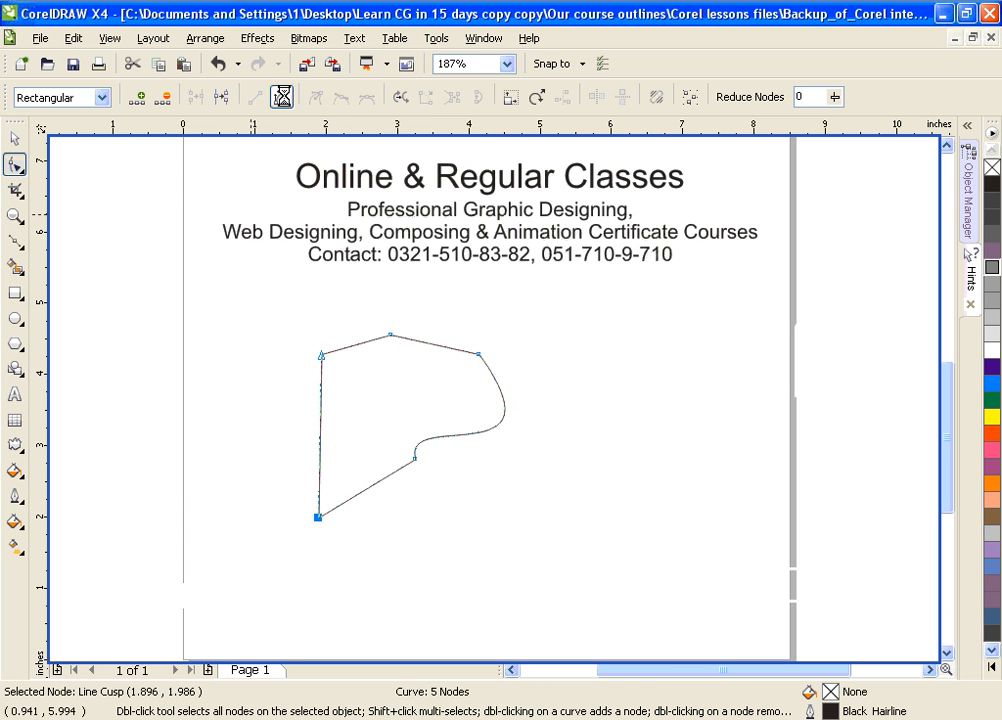
pyautogui.click(281, 97)
pyautogui.moveTo(389, 487)
pyautogui.mouseDown()
pyautogui.moveTo(459, 543)
pyautogui.moveTo(461, 561)
pyautogui.mouseUp()
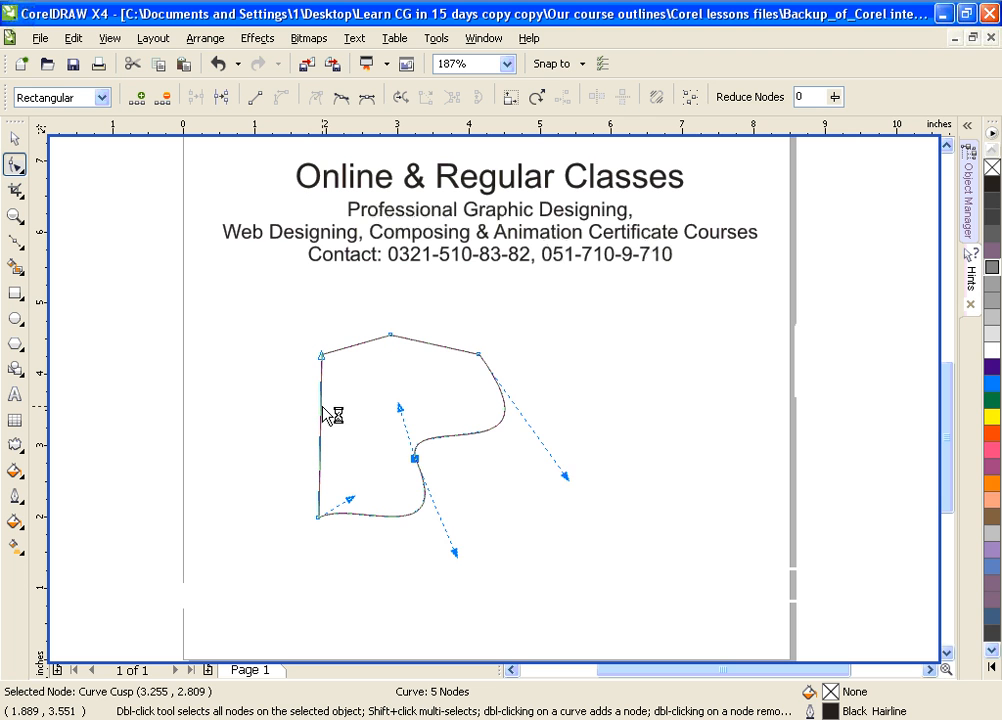
# - Convert the straight left edge to a curve and bend it inward from its upper node
pyautogui.click(321, 409)
pyautogui.click(308, 146)
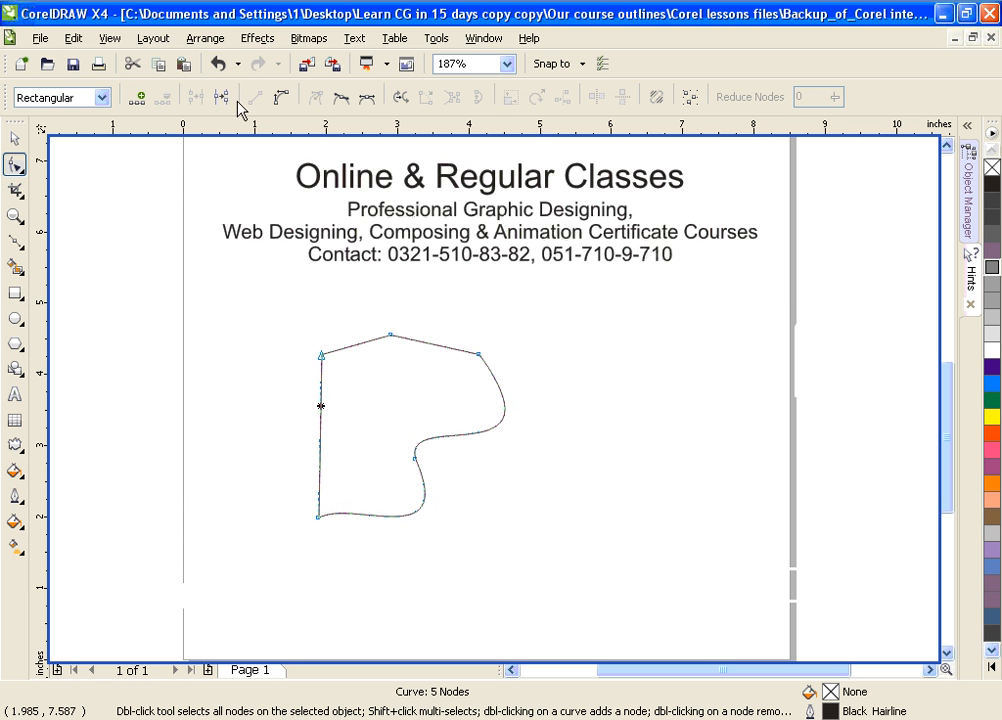
pyautogui.click(324, 404)
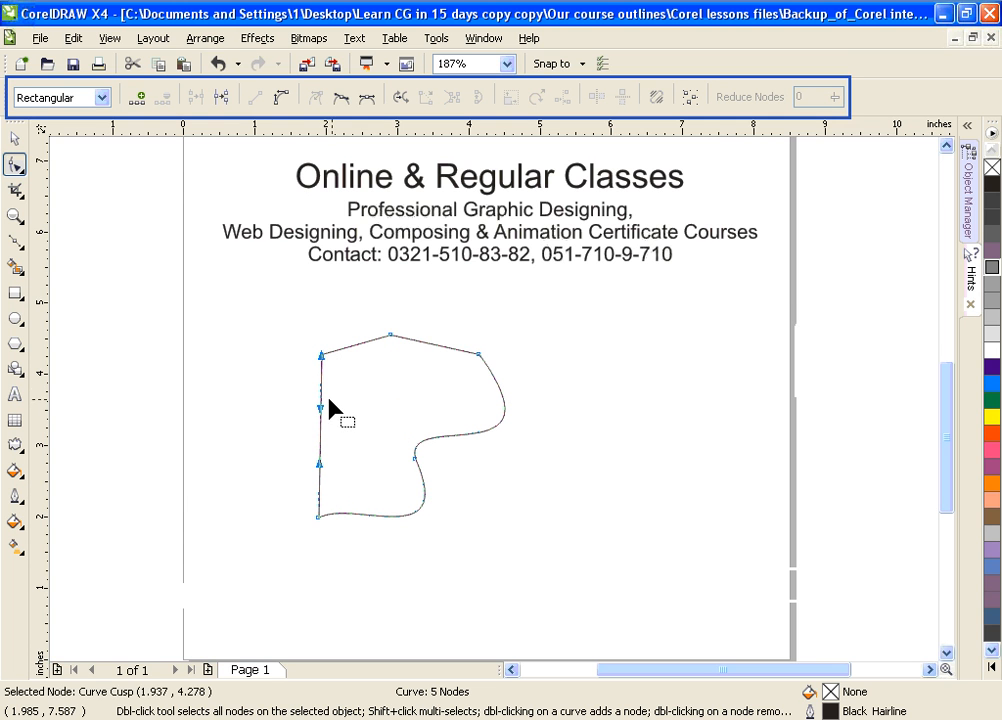
pyautogui.moveTo(321, 405); pyautogui.dragTo(412, 424)
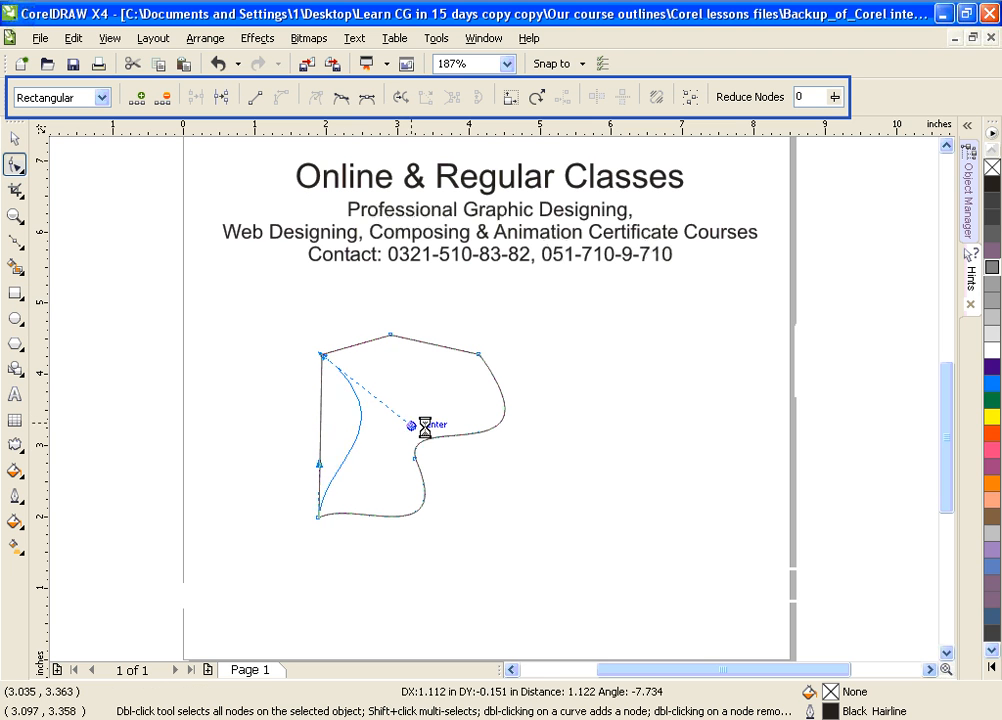
# - Convert the upper-left segment to a curve, and move the peak node right to about x 3.36, y 4.45 inches to arch it
pyautogui.click(390, 335)
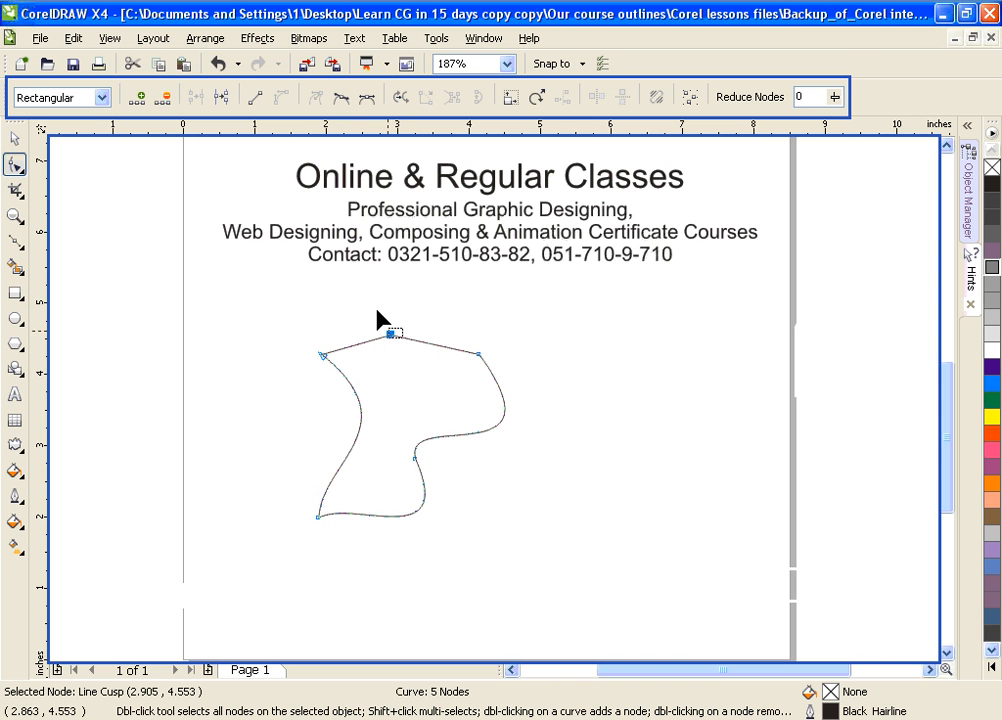
pyautogui.click(281, 97)
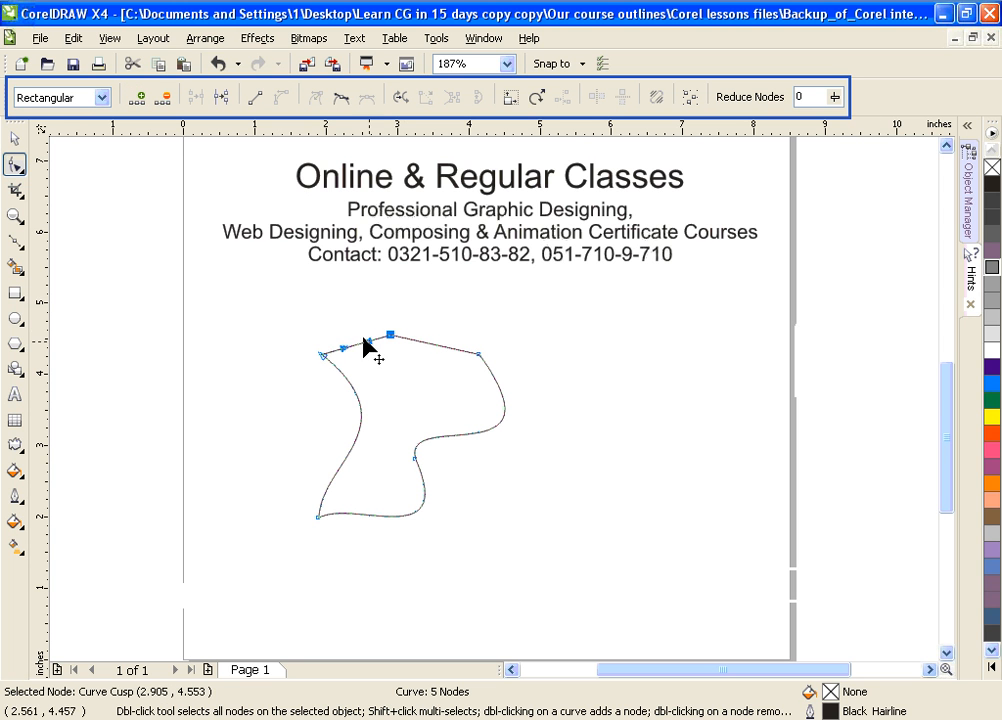
pyautogui.moveTo(369, 343); pyautogui.dragTo(428, 347)
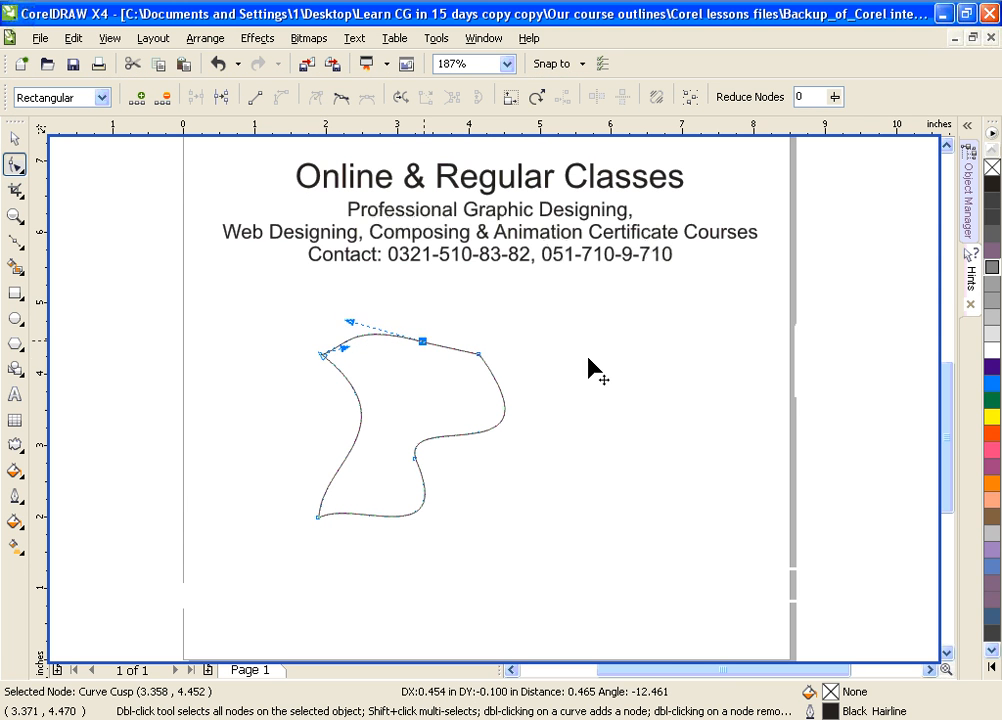
# - Select the finished curve as a whole object, and give it a yellow fill and a cyan outline
pyautogui.click(16, 165)
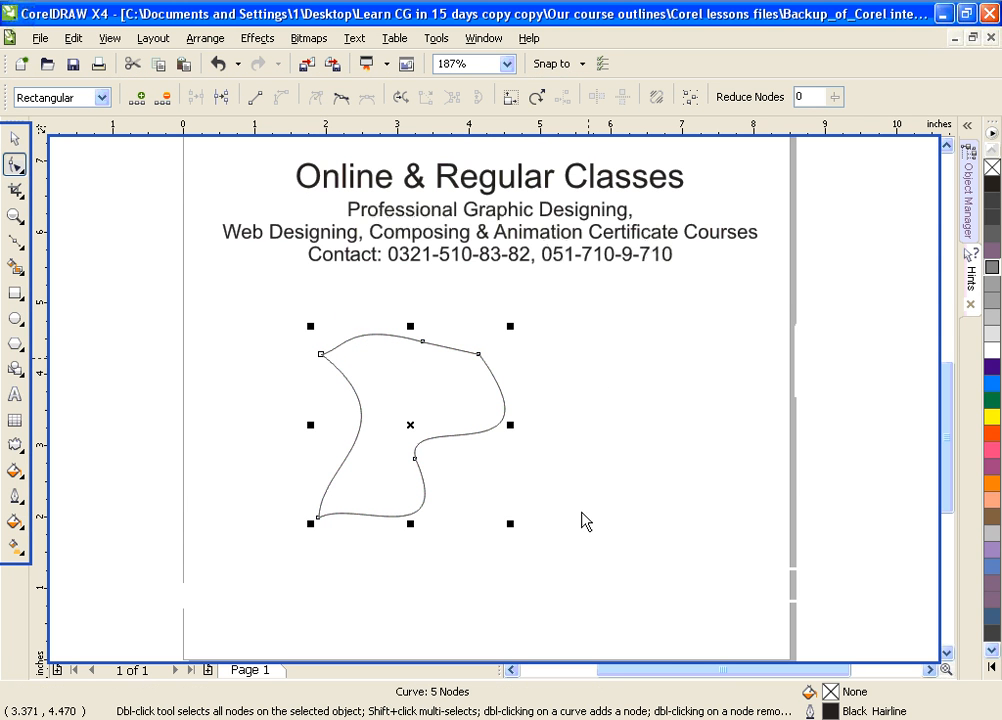
pyautogui.click(234, 312)
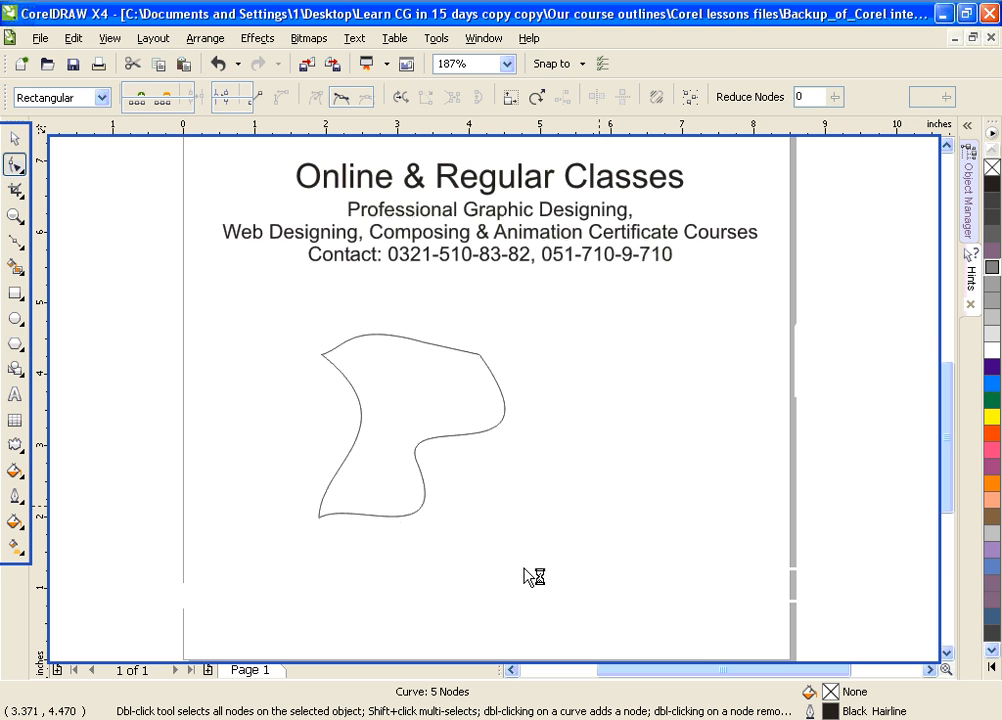
pyautogui.press('space')
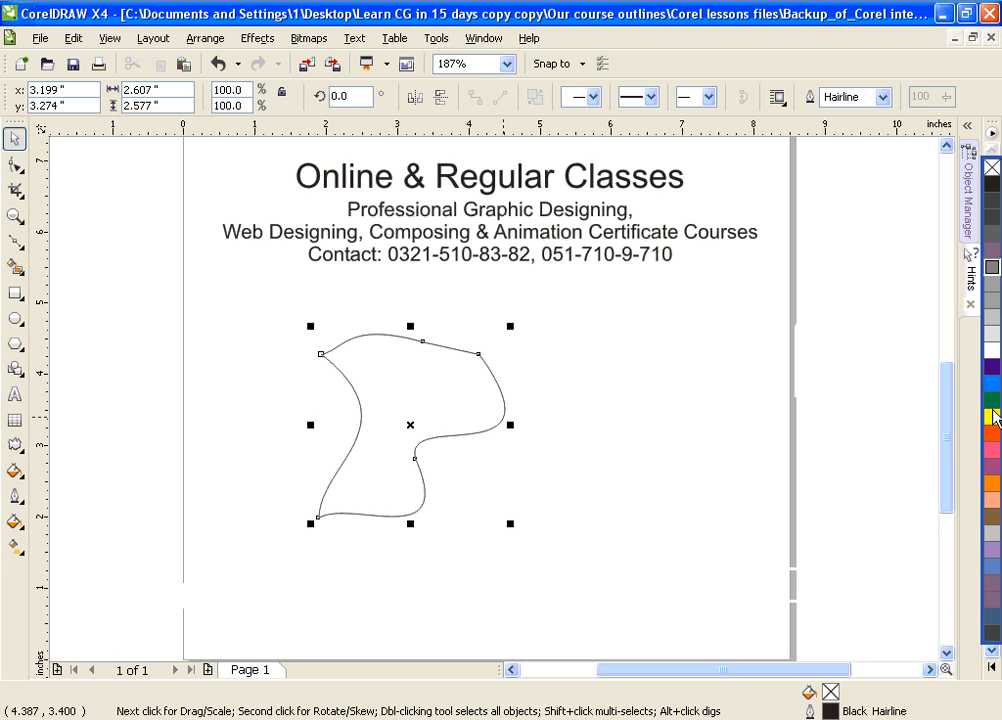
pyautogui.click(993, 418)
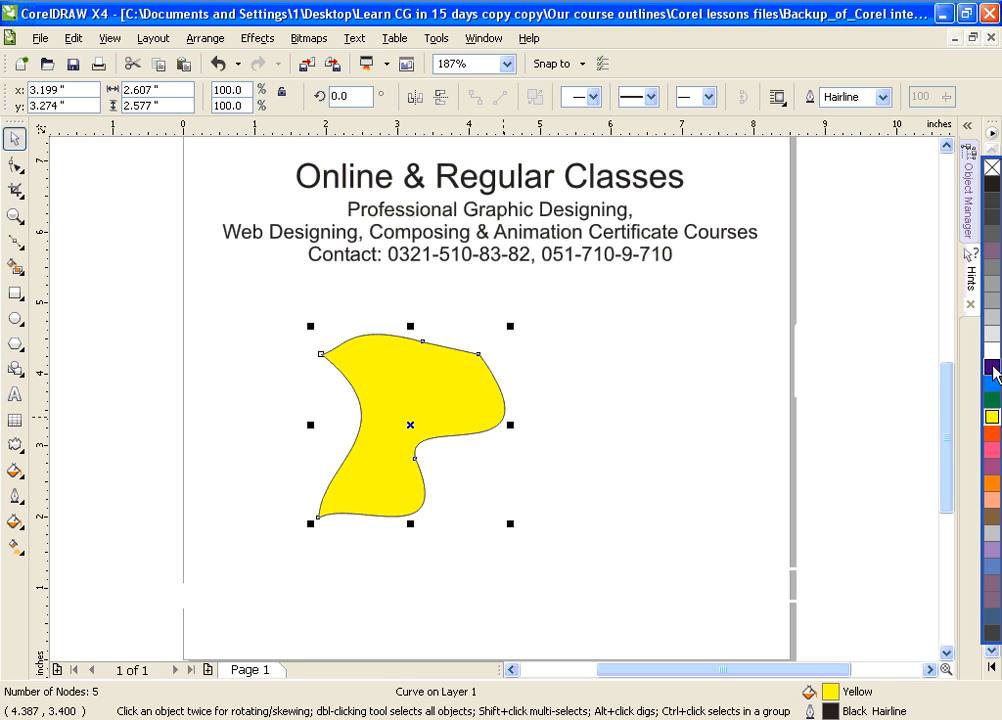
pyautogui.rightClick(994, 385)
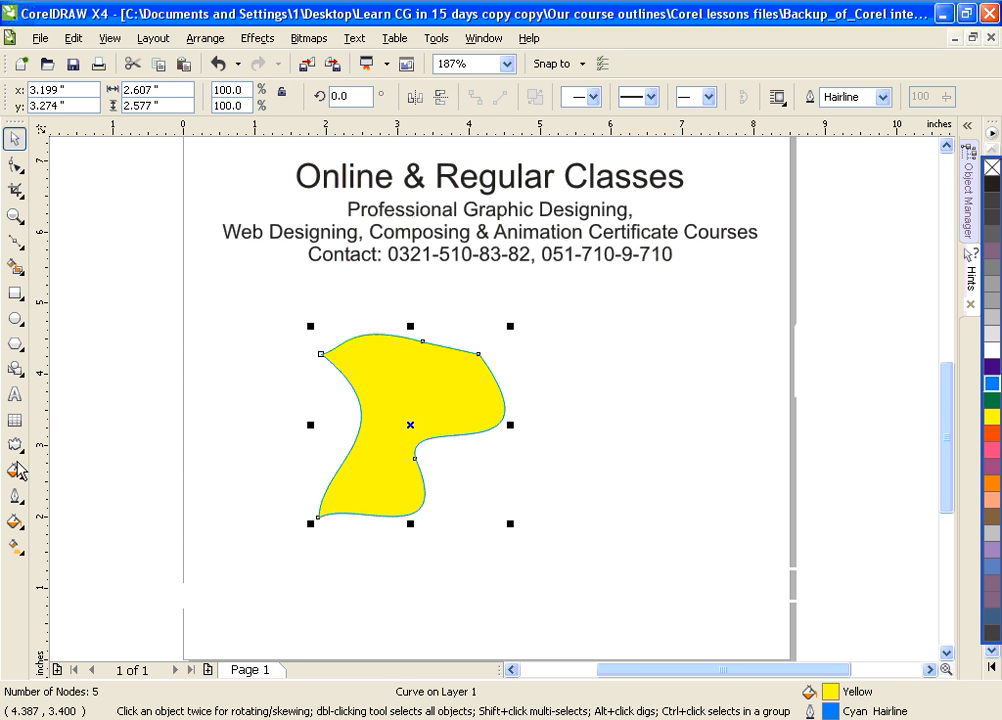
# - Set the curve's outline width to 16 pt and apply a widely spaced dashed line style
pyautogui.click(15, 495)
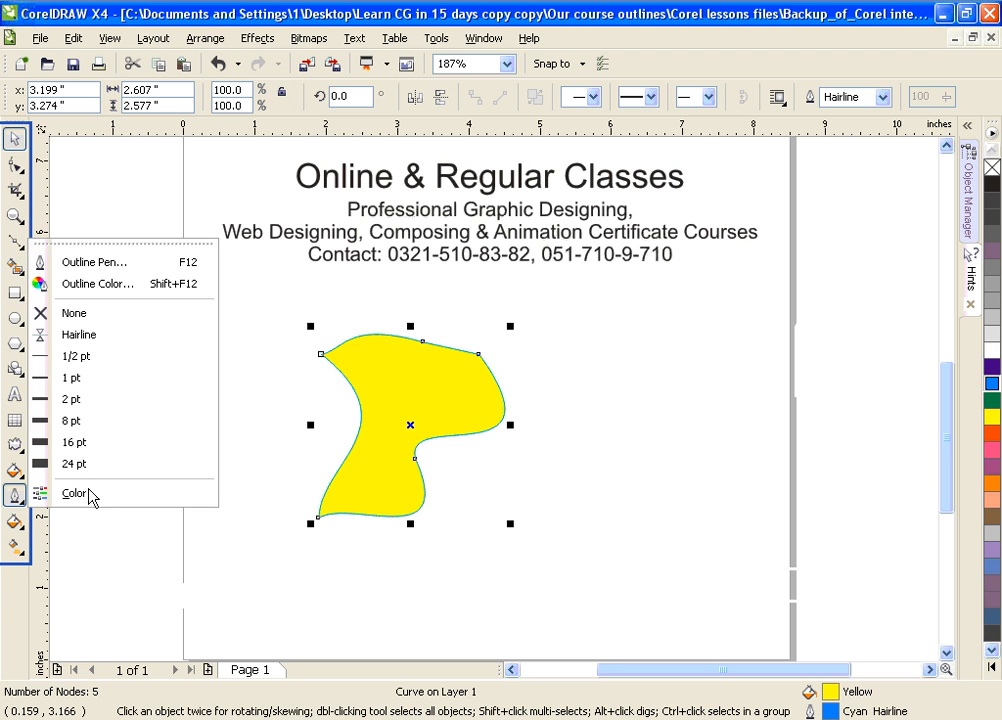
pyautogui.click(103, 444)
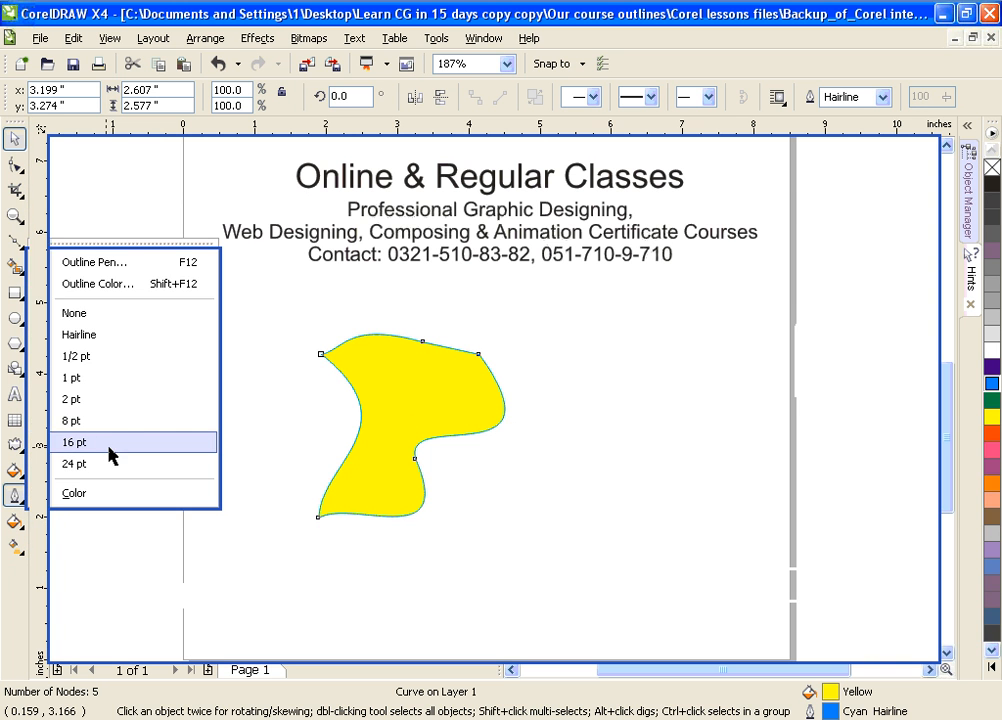
pyautogui.click(15, 495)
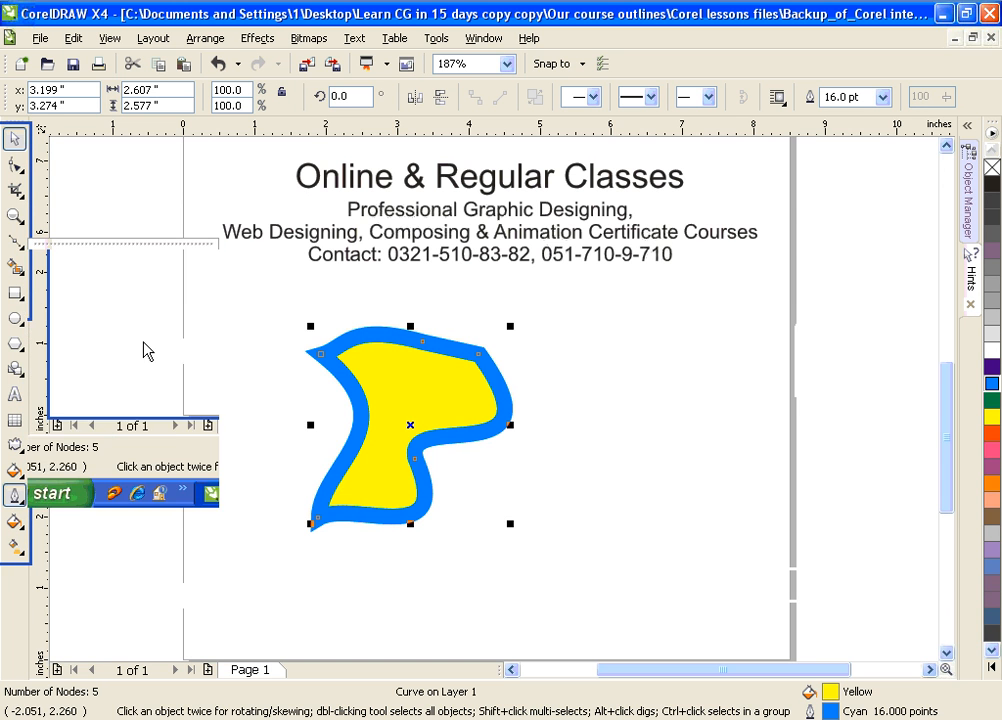
pyautogui.click(122, 263)
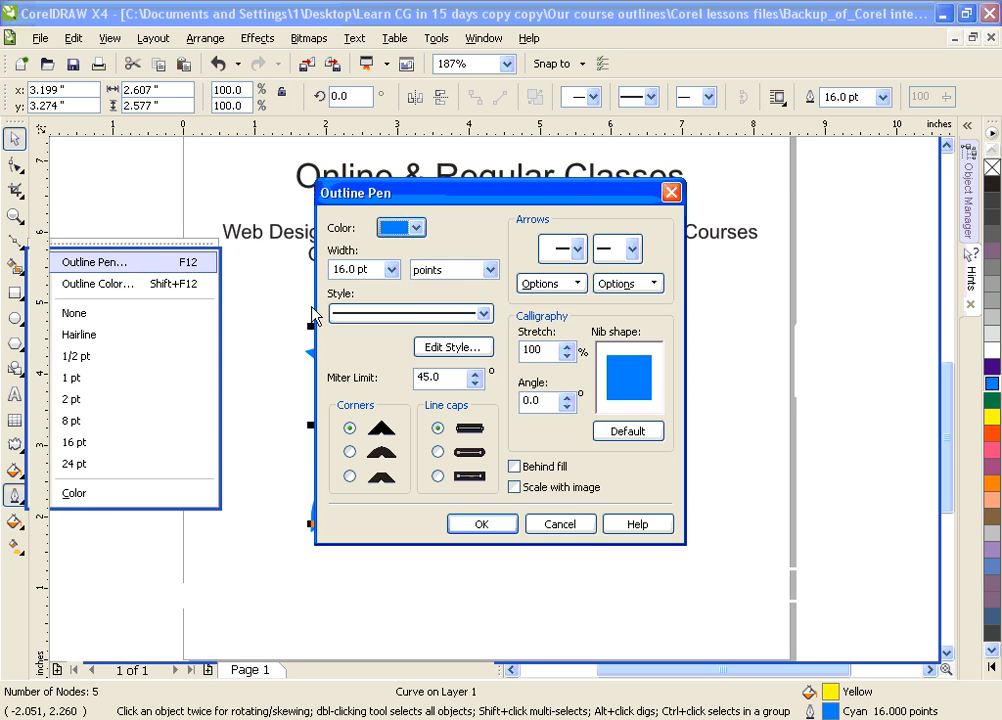
pyautogui.click(485, 315)
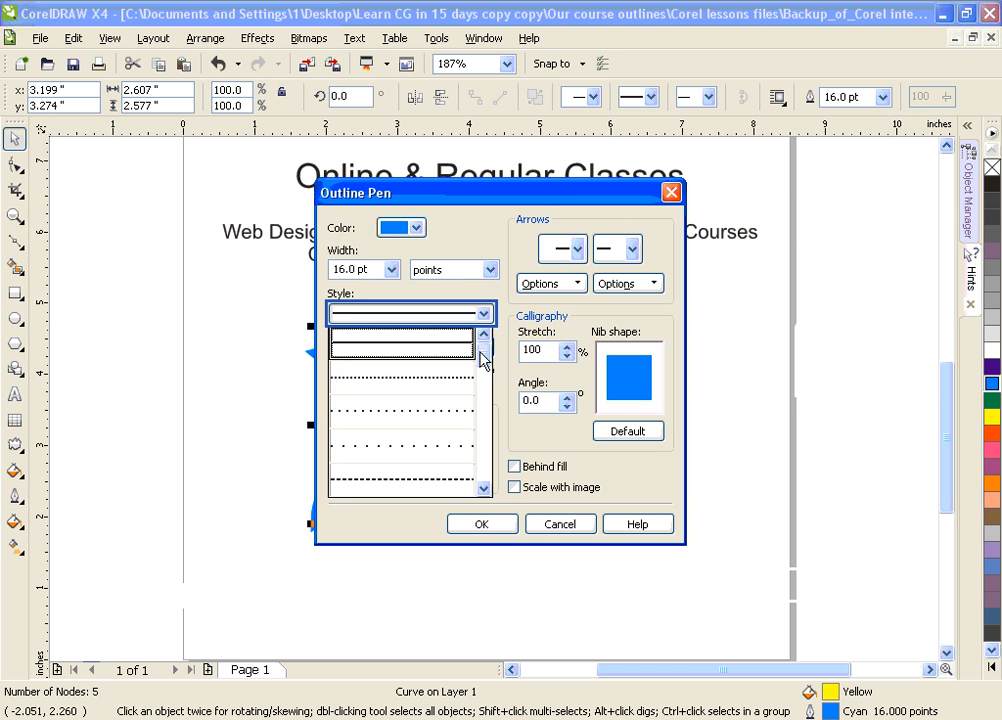
pyautogui.moveTo(481, 329); pyautogui.dragTo(483, 374)
pyautogui.click(463, 418)
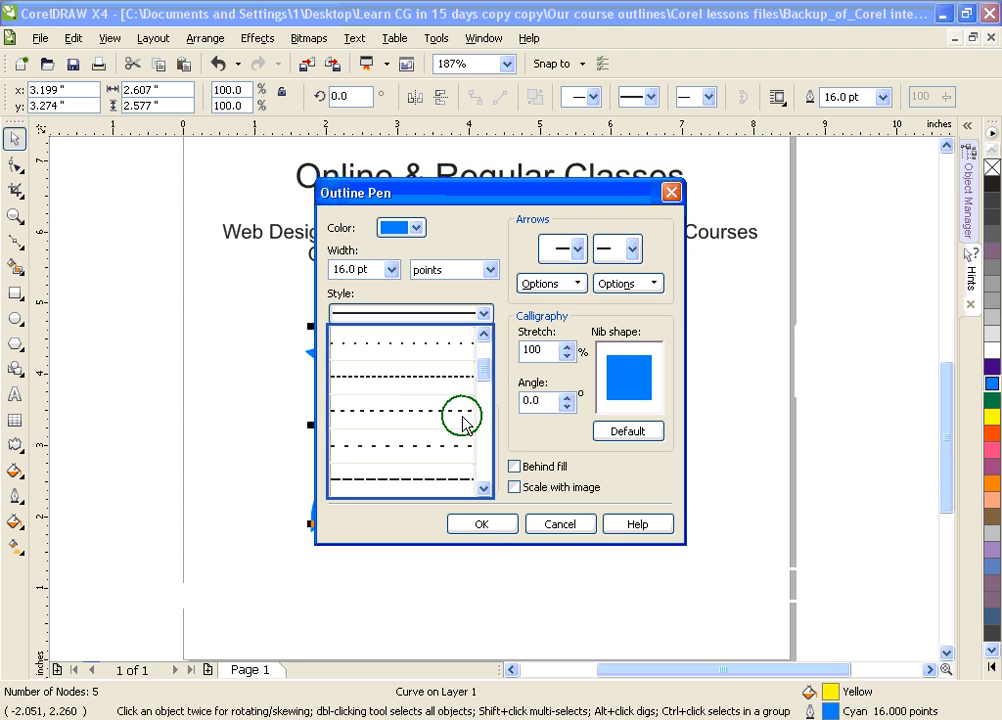
pyautogui.click(484, 526)
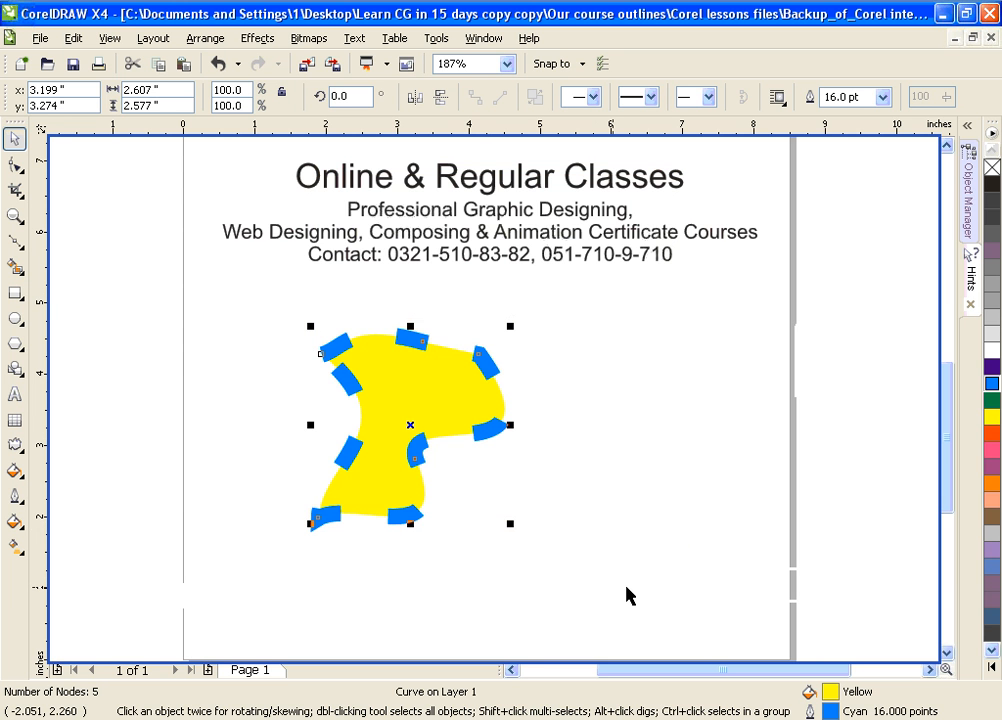
# - Recolor the curve with a Powder Blue outline and a 20% Black fill, and delete it from the page
pyautogui.rightClick(991, 532)
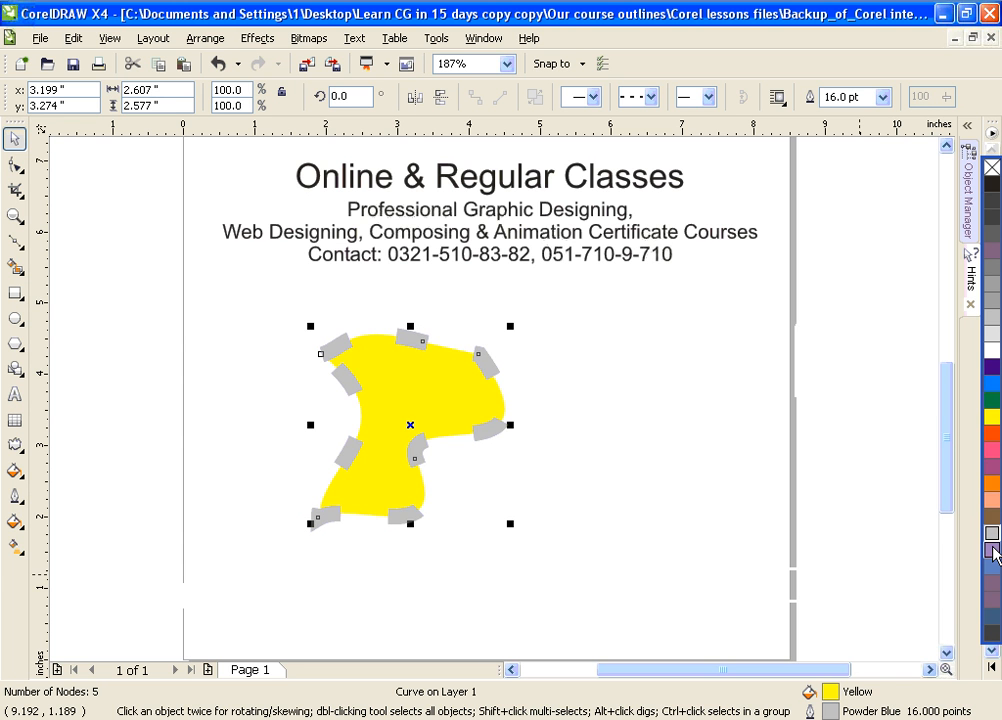
pyautogui.click(991, 549)
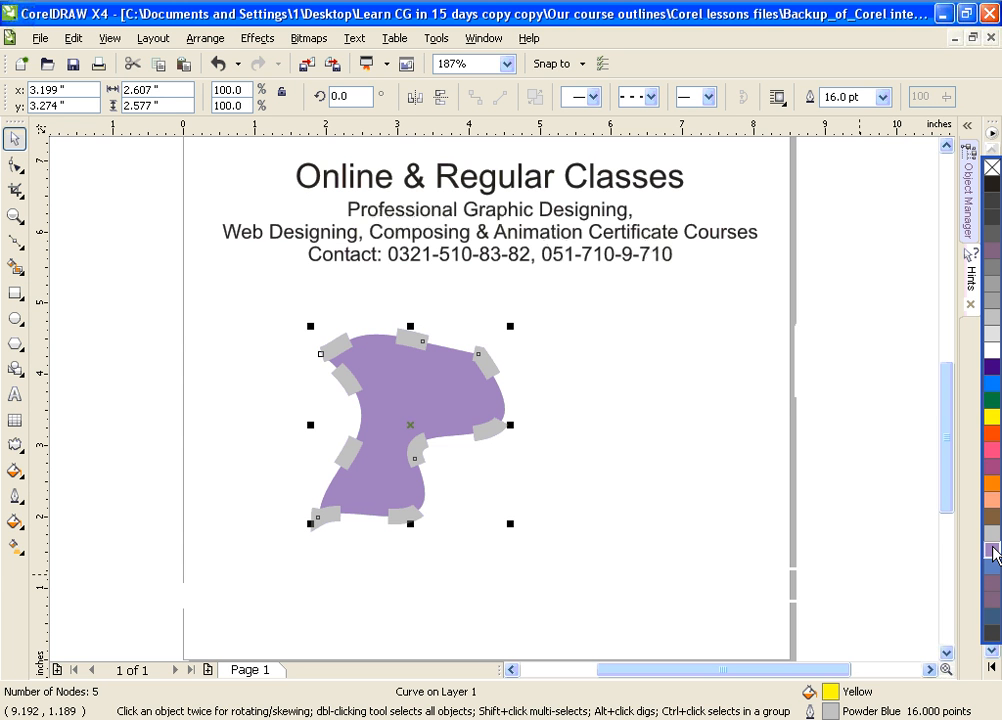
pyautogui.click(993, 318)
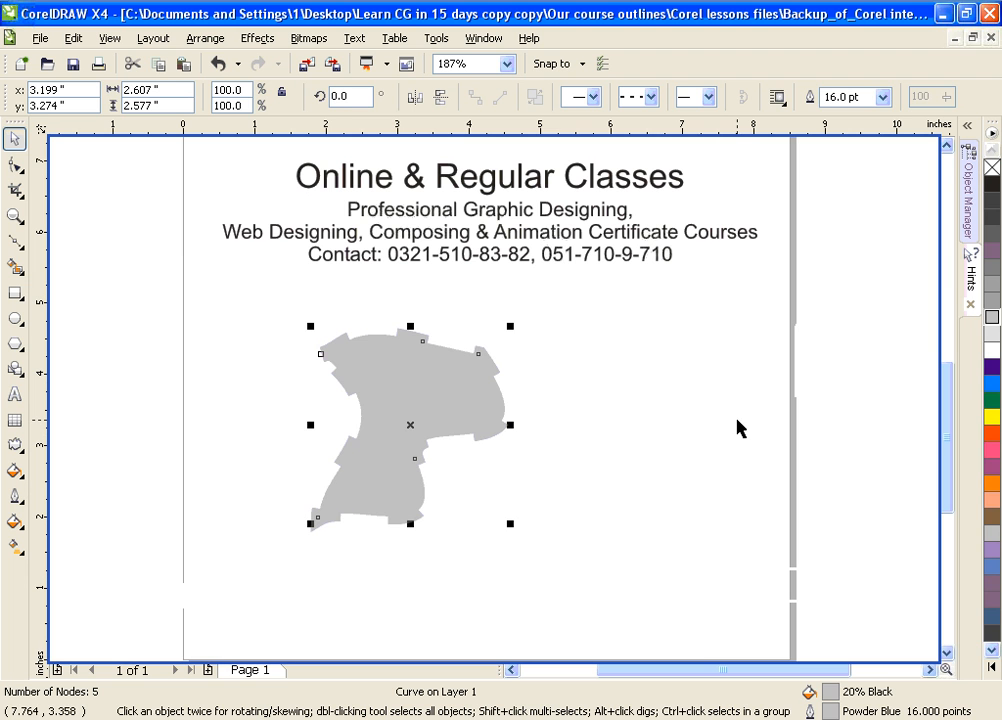
pyautogui.press('Delete')
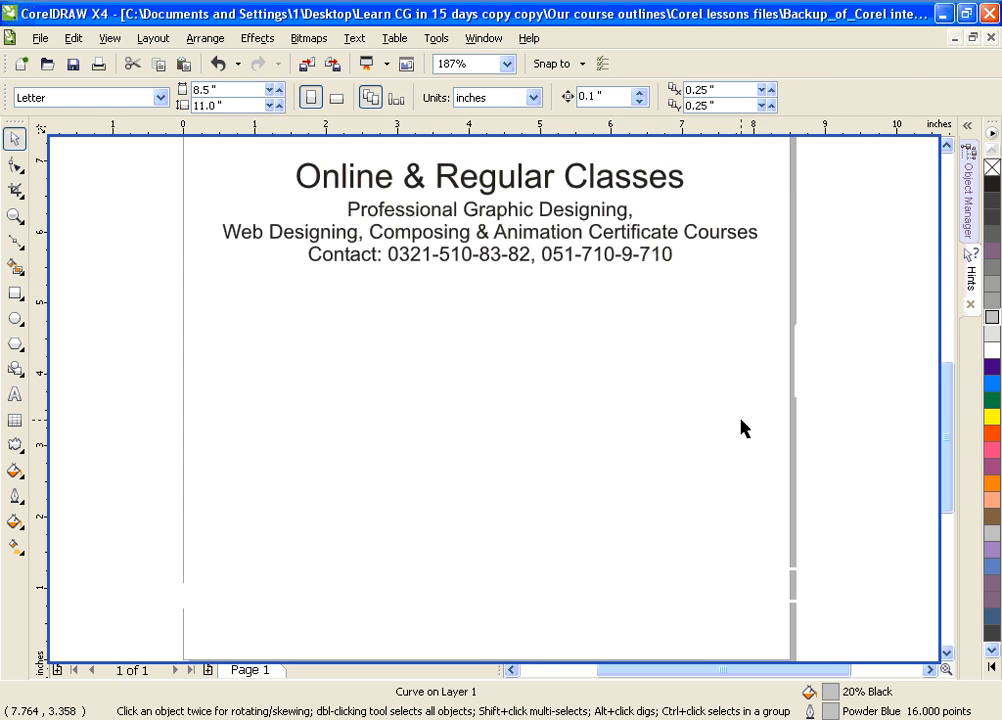